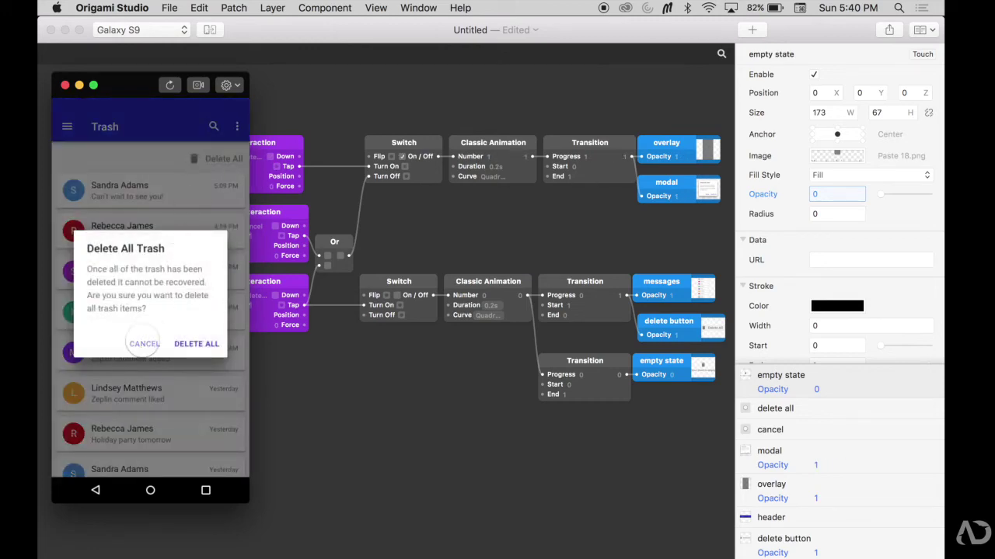
- In the preview, tap Delete All and confirm DELETE ALL so the trash list empties
click(209, 159)
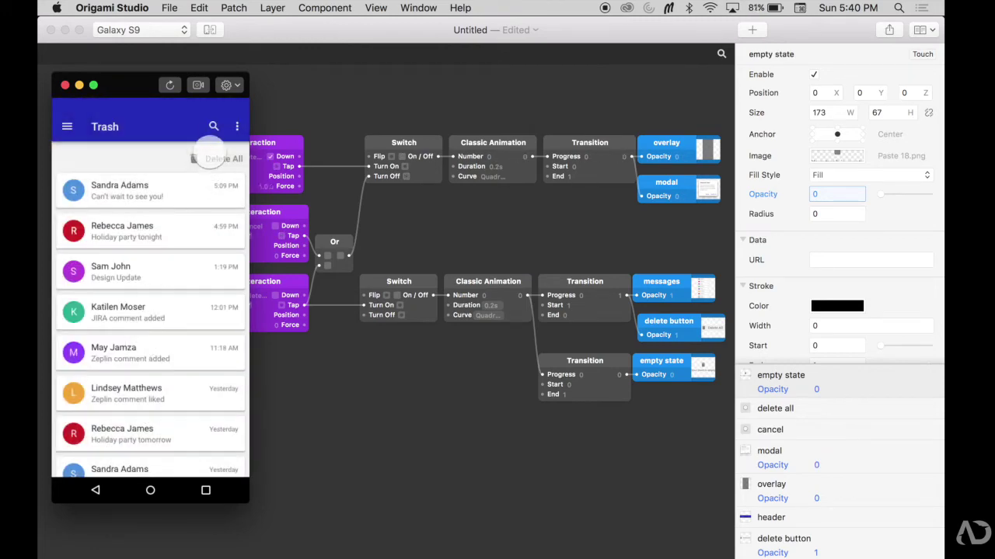
click(200, 344)
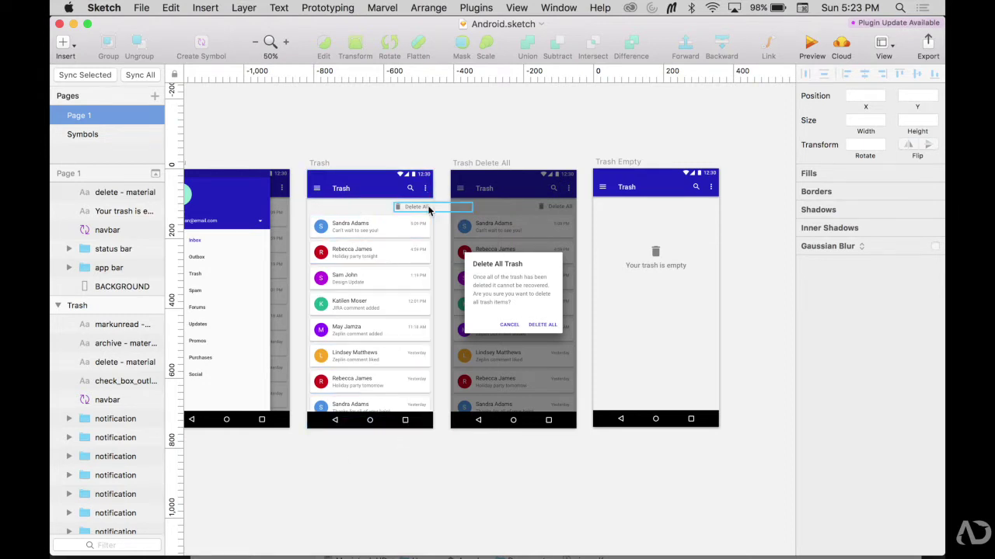
click(432, 226)
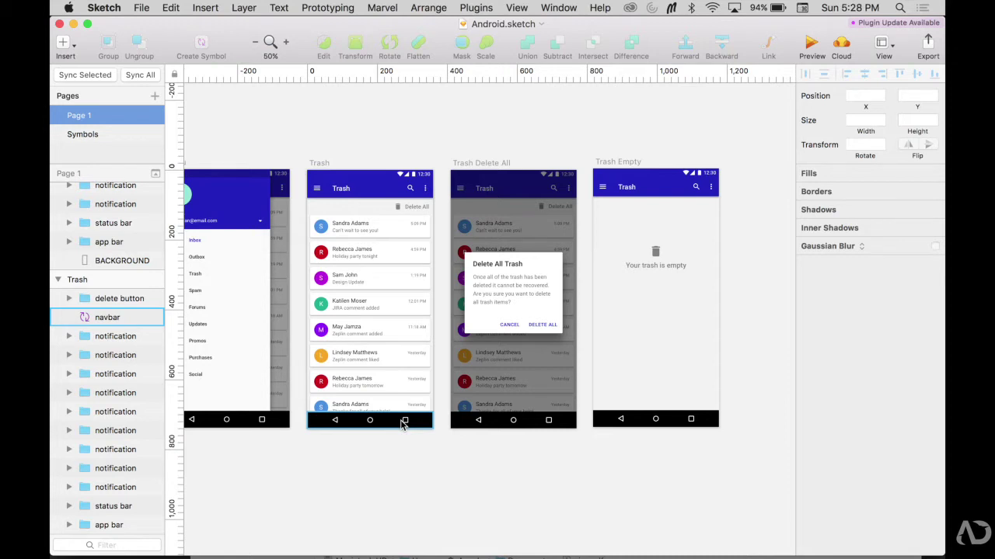
click(386, 191)
- Copy the app bar and bottom navigation bar from Sketch into Origami Studio
key(super+c)
key(super+Tab)
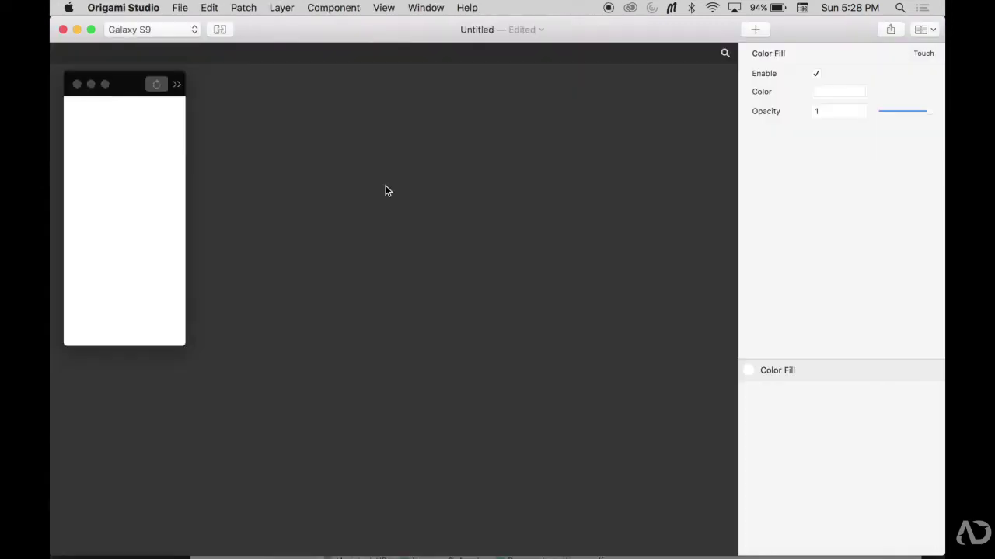
key(super+v)
key(super+Tab)
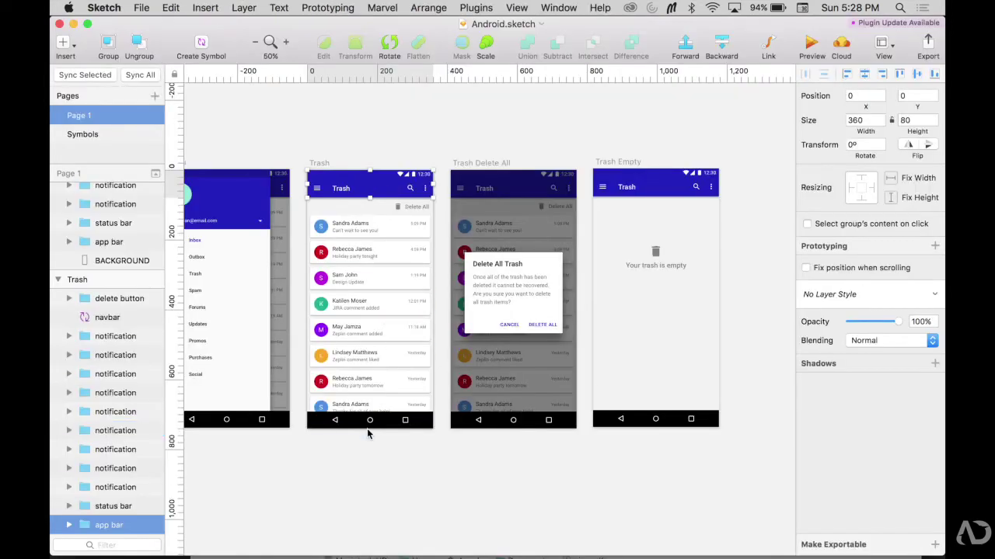
click(367, 428)
key(super+Tab)
key(super+v)
key(super+Tab)
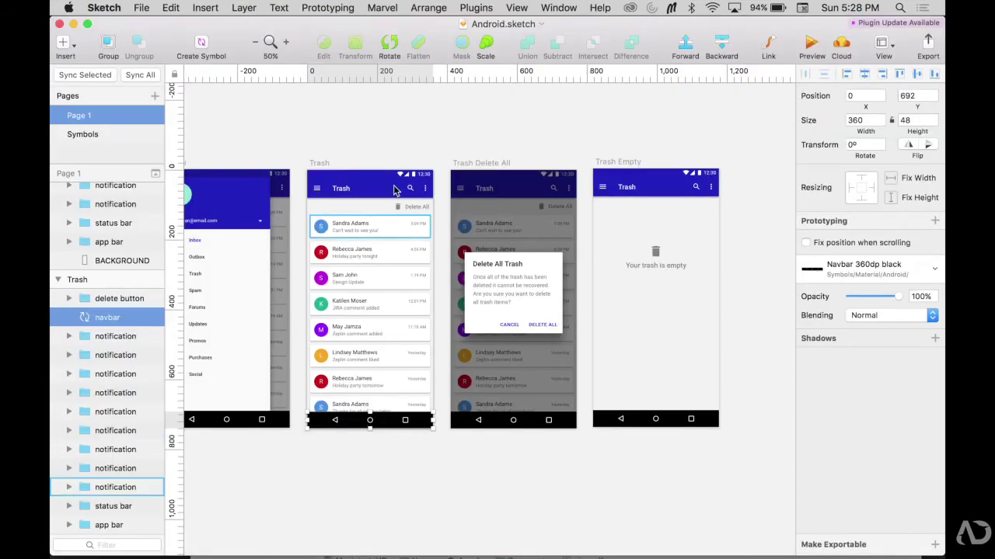
- Copy the Delete All button and the full notification list from Sketch into Origami
click(401, 208)
key(super+c)
key(super+Tab)
key(super+v)
key(super+Tab)
click(101, 488)
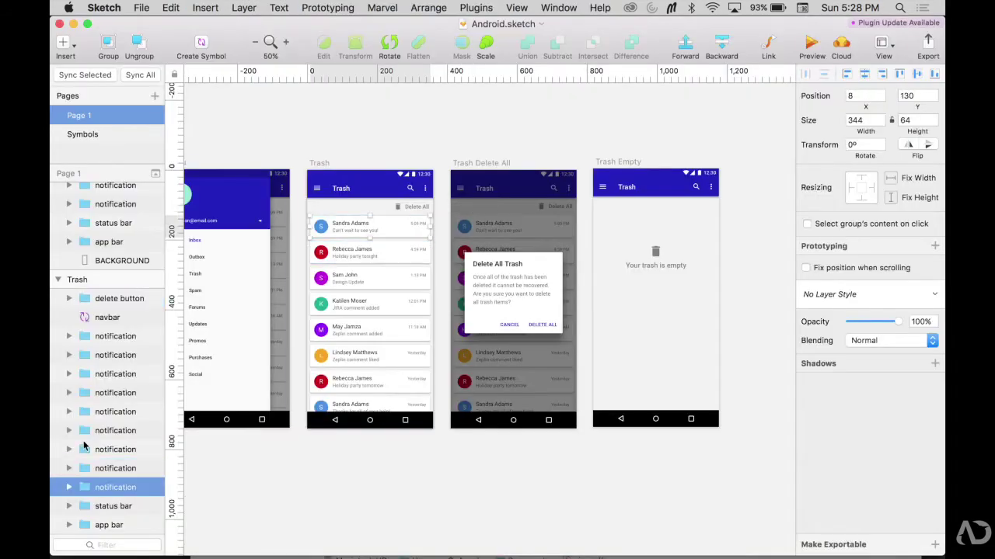
shift+click(105, 334)
key(super+c)
key(super+Tab)
key(super+v)
- Rename the pasted layers to header, navigation, delete button and messages
click(771, 433)
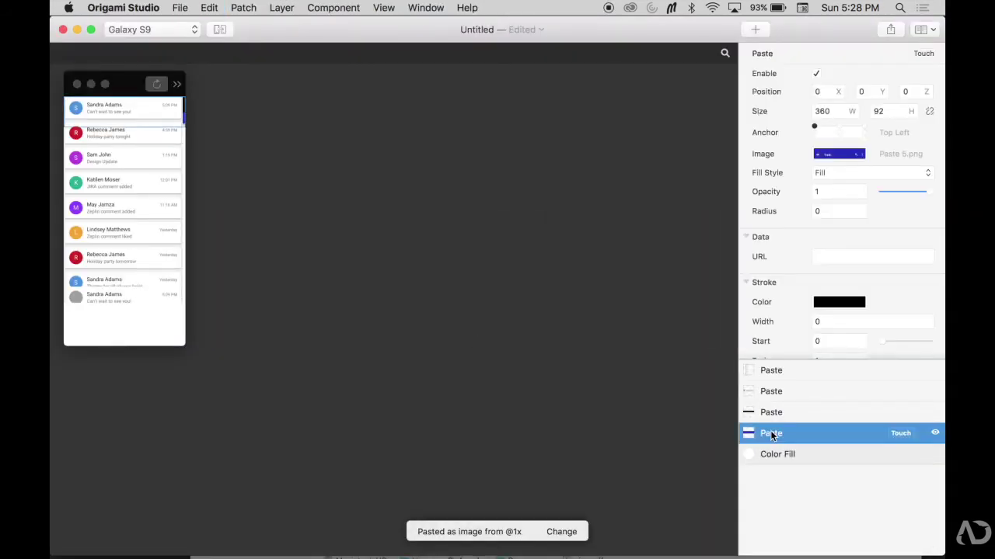
double_click(772, 433)
text(header)
key(Return)
double_click(775, 413)
text(navi)
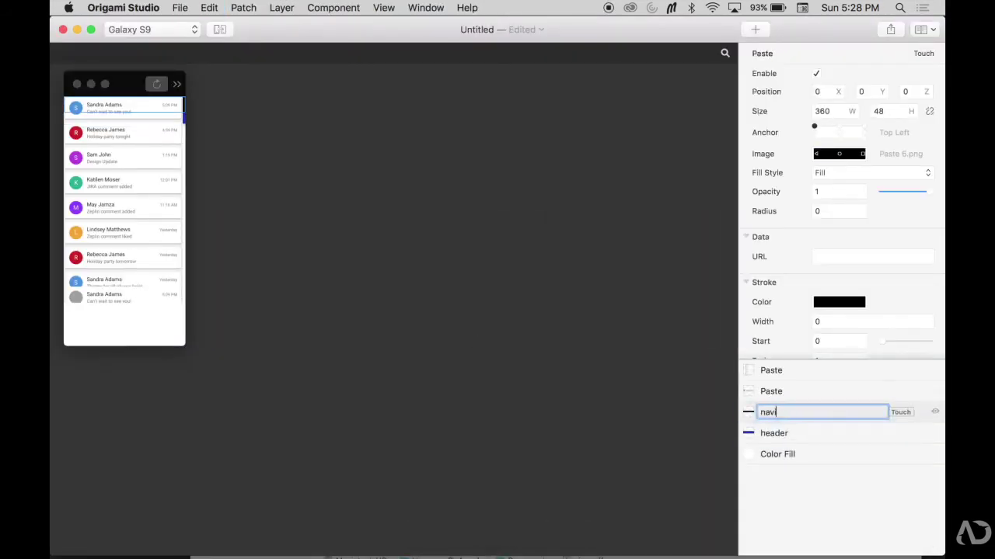
text(gation)
key(Return)
double_click(781, 392)
text(delete button)
key(Return)
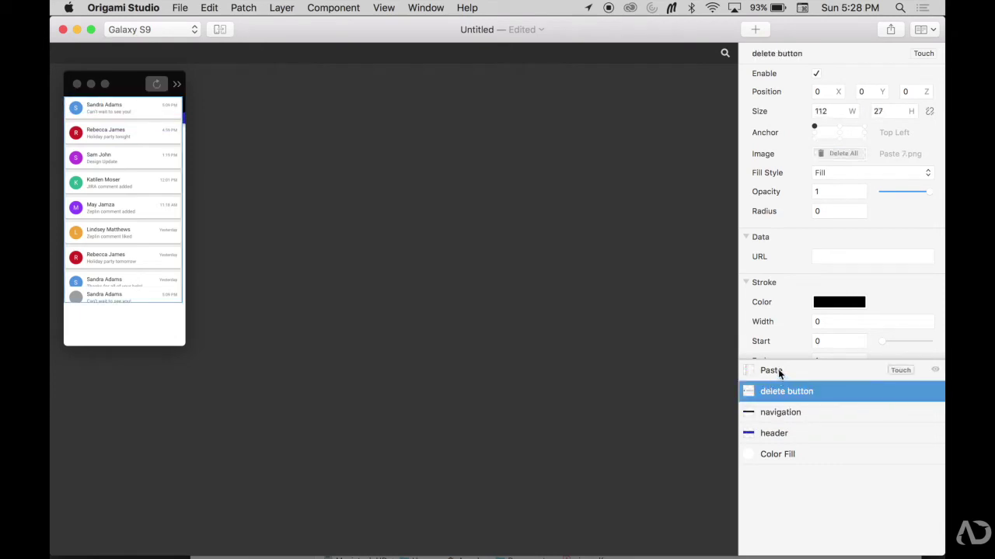
double_click(779, 371)
text(messages)
key(Return)
- Anchor navigation to Bottom Center, move messages below the header, and stack header on top
click(780, 413)
click(839, 140)
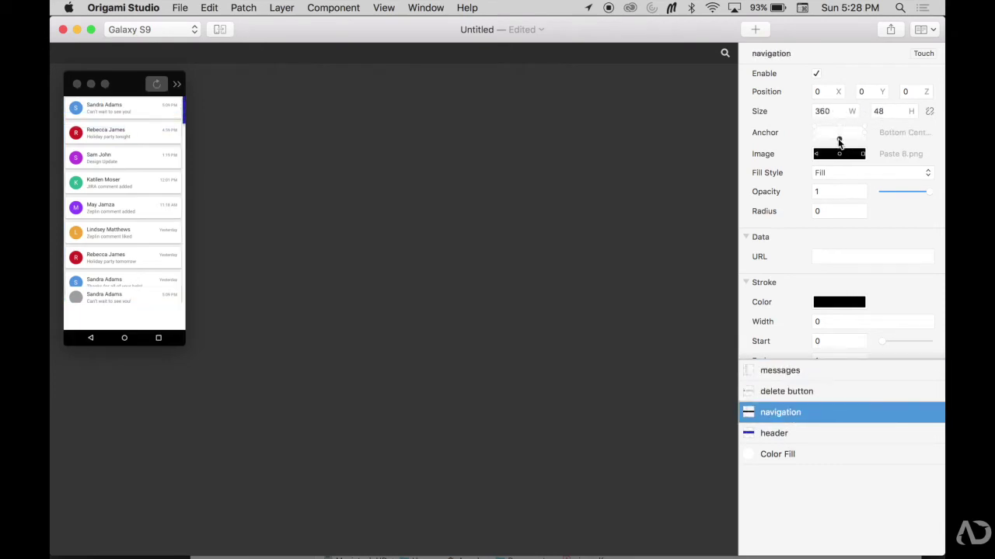
click(775, 392)
click(779, 371)
drag(864, 91, 952, 104)
mouse_move(769, 371)
mouse_down()
mouse_move(779, 420)
mouse_move(781, 373)
mouse_up()
- Anchor the delete button Top Right and move it down to Y 99
click(787, 391)
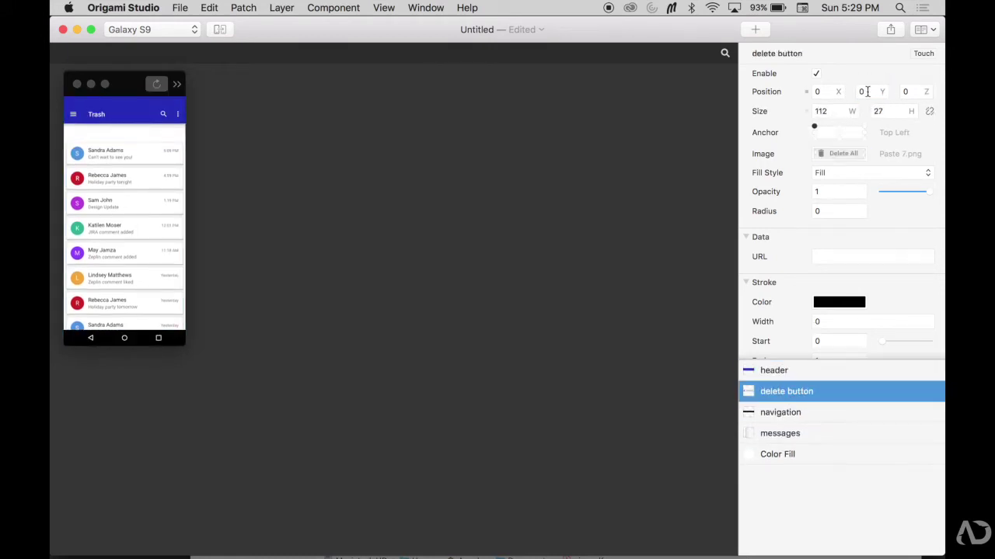
click(863, 127)
drag(866, 93, 931, 94)
click(643, 199)
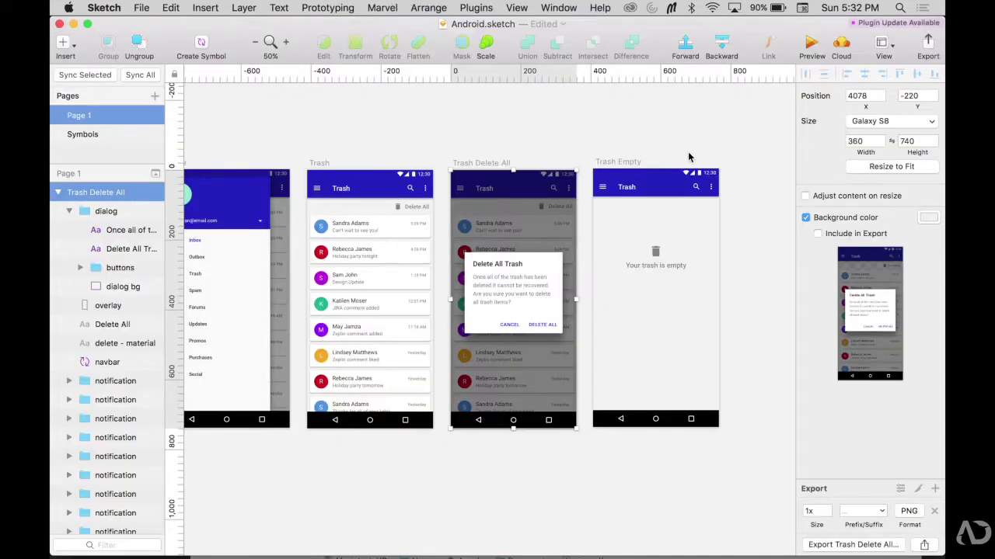
click(551, 293)
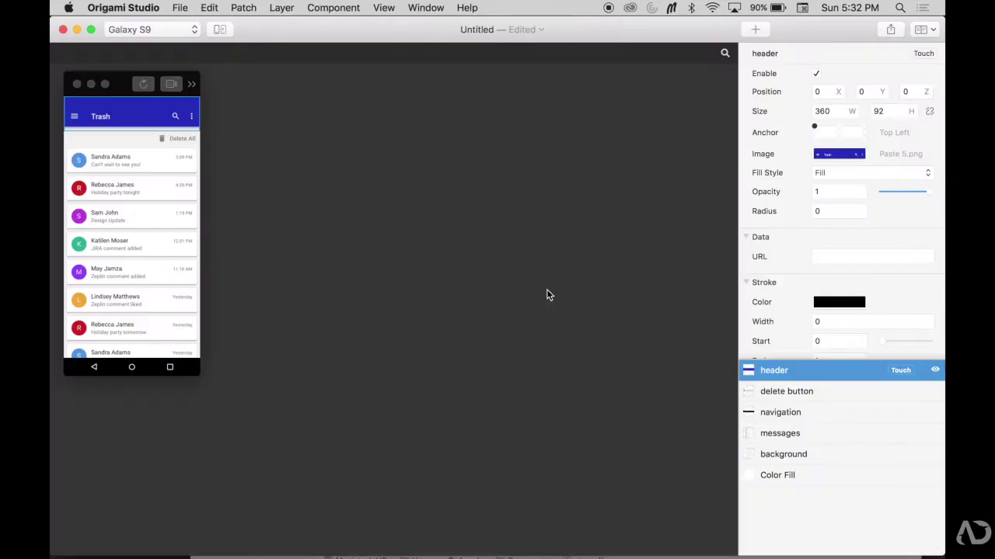
- Paste the Delete All Trash dialog and give it a Center anchor
key(super+v)
click(838, 131)
click(672, 194)
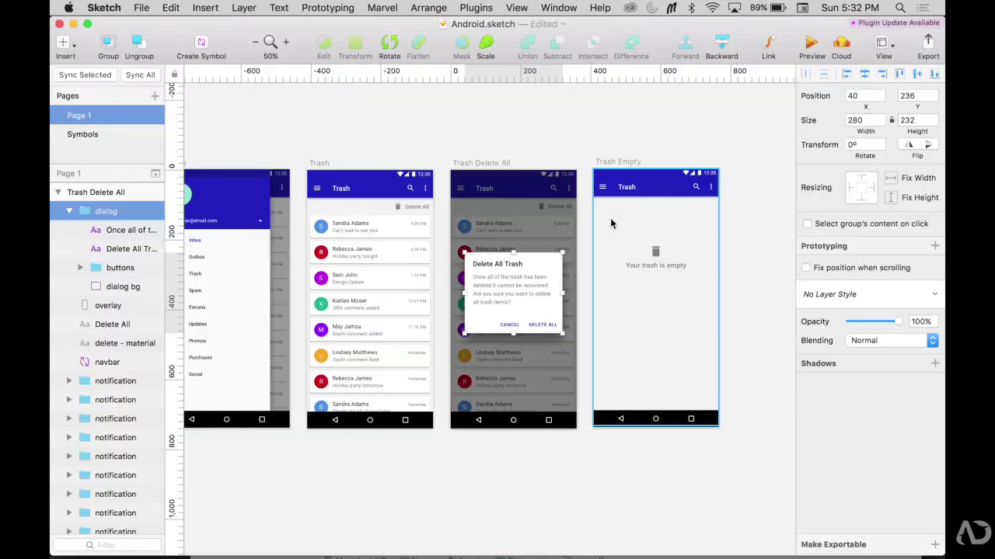
- Paste the grey overlay from Sketch, name it overlay, and place it beneath the dialog
click(535, 227)
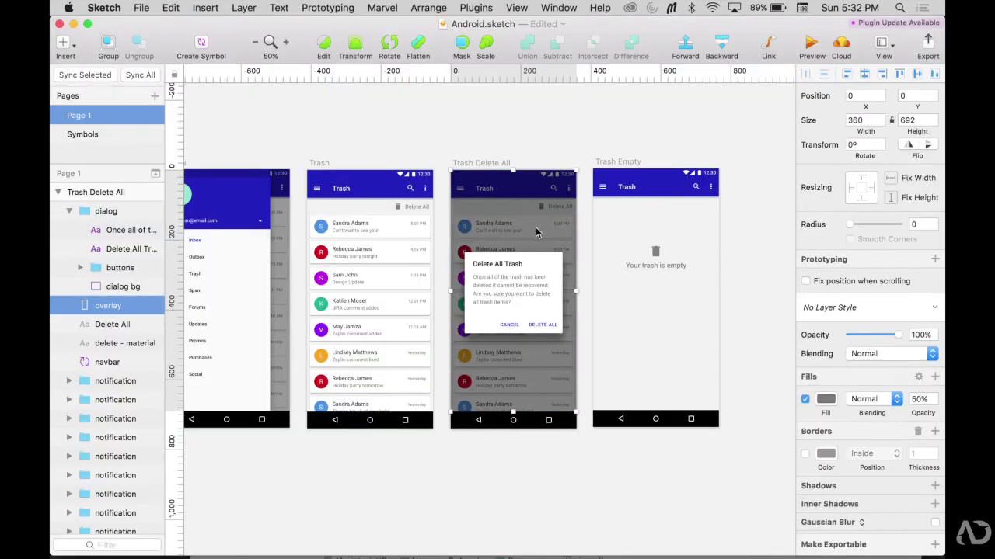
key(super+Tab)
key(super+v)
key(Return)
text(o)
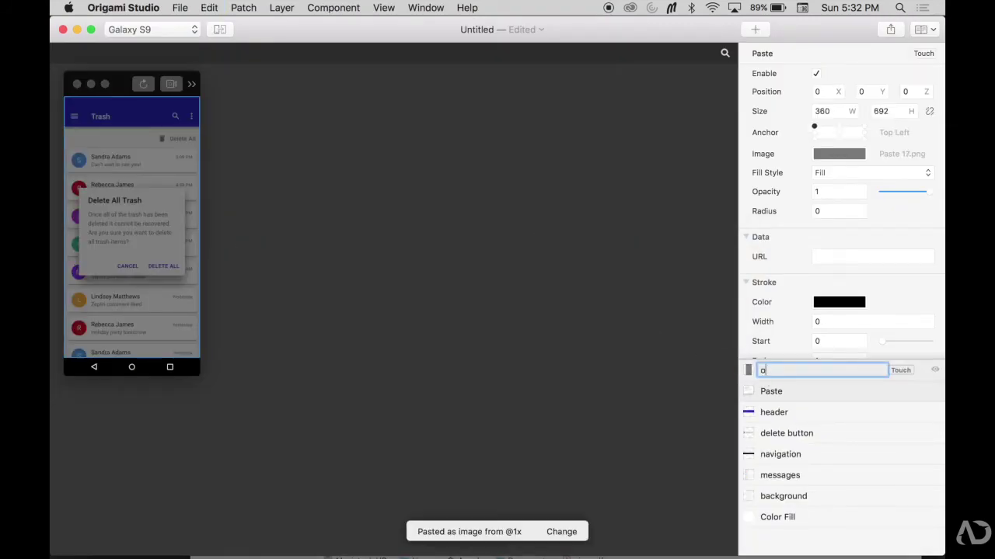
text(verlay)
key(Return)
drag(777, 371, 775, 405)
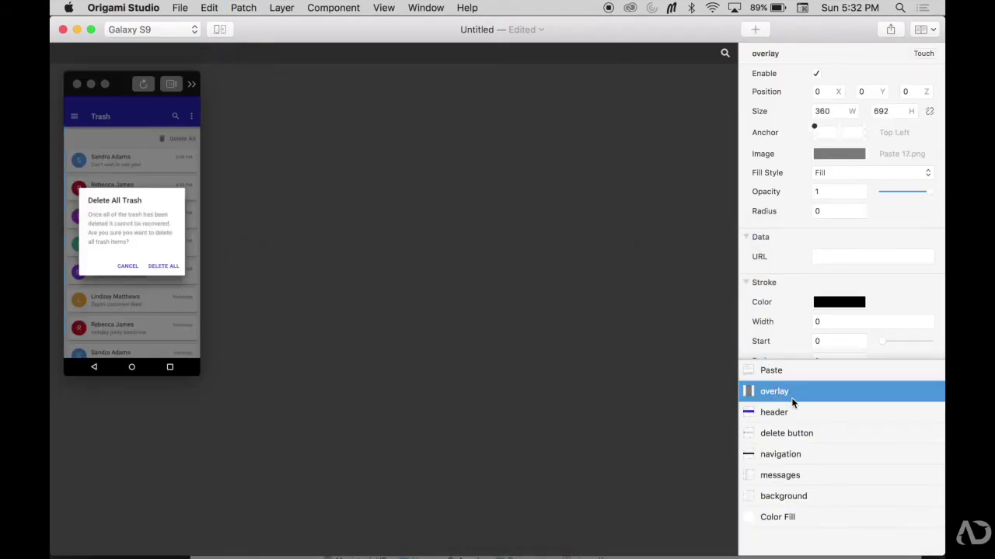
- Hide the overlay and dialog layers so only the trash list shows
click(935, 390)
click(663, 332)
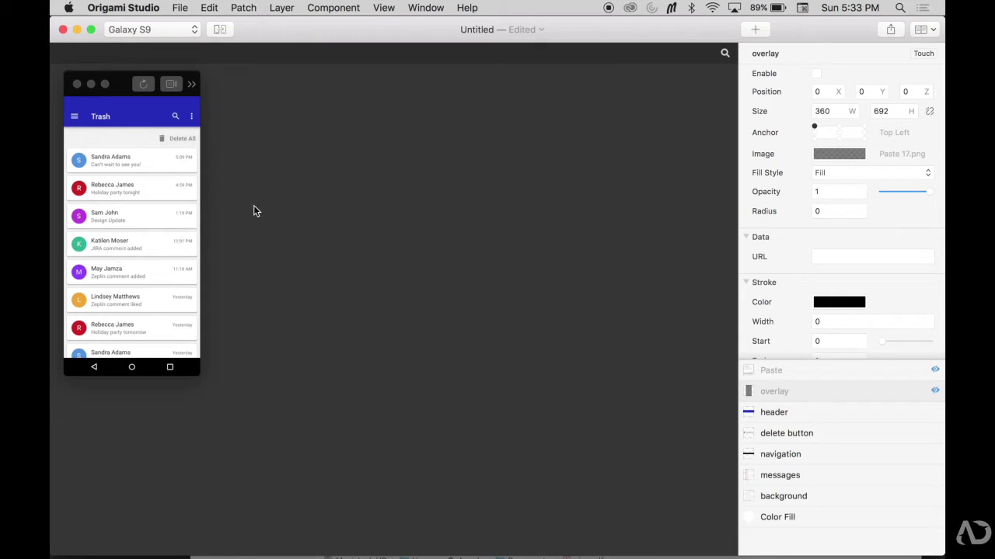
click(800, 433)
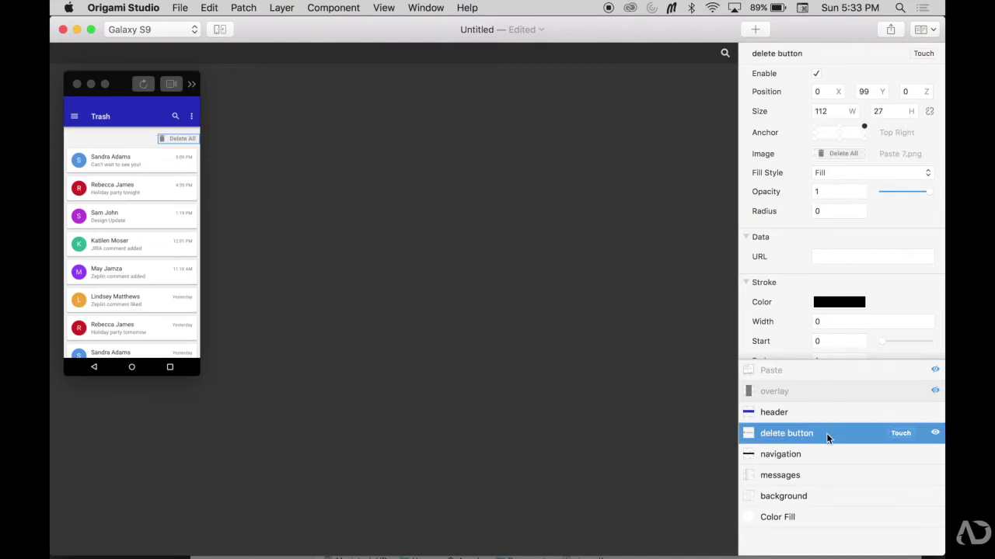
- Add a Tap Interaction patch for the delete button layer and park it beside the preview
click(899, 433)
click(862, 293)
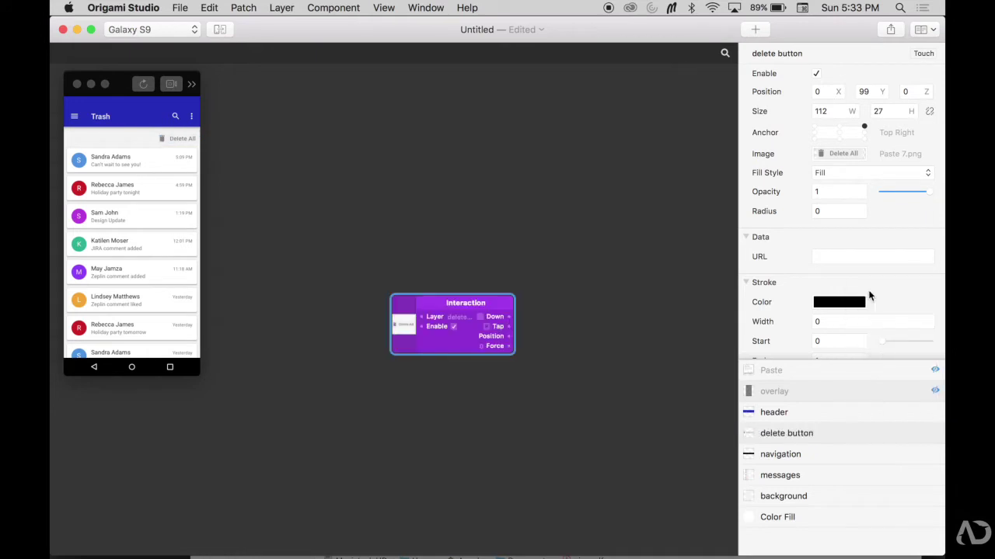
drag(493, 301, 387, 283)
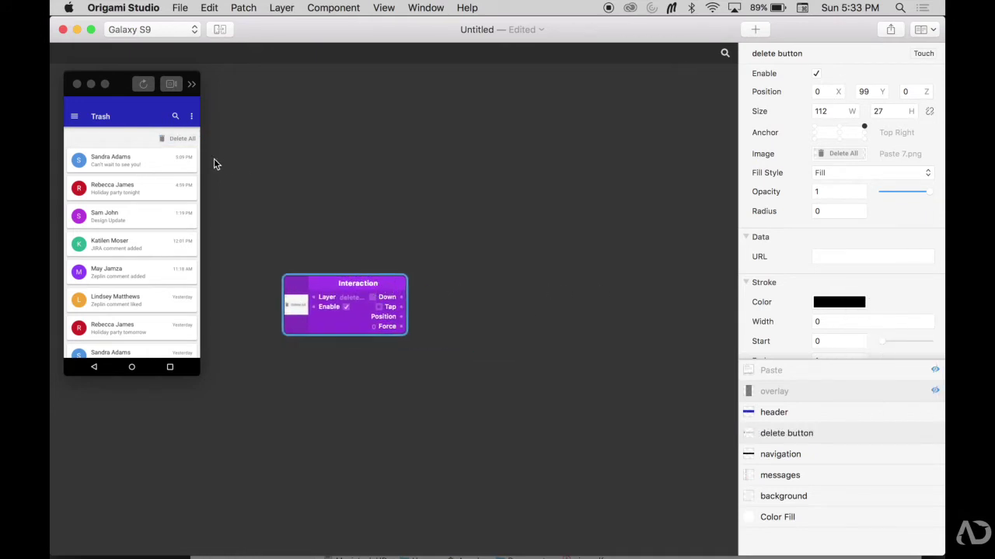
click(180, 139)
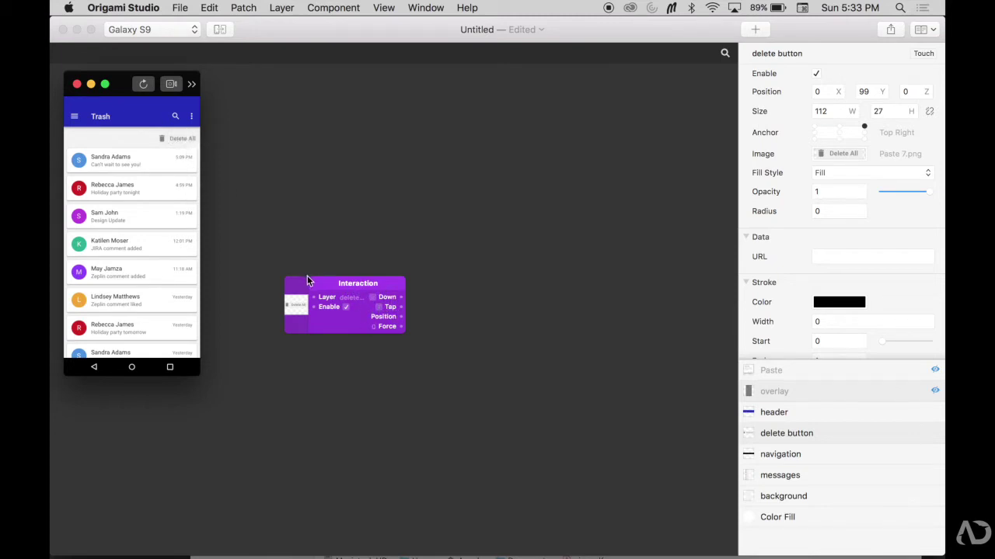
drag(308, 282, 244, 172)
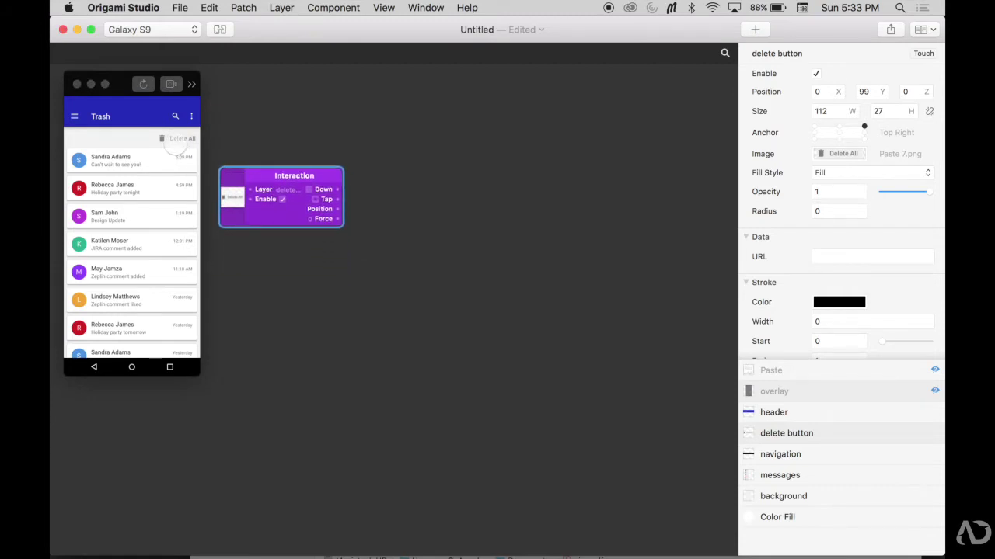
double_click(360, 211)
- Add Switch and Transition patches, wiring Tap to Turn On and On / Off to Progress
text(swi)
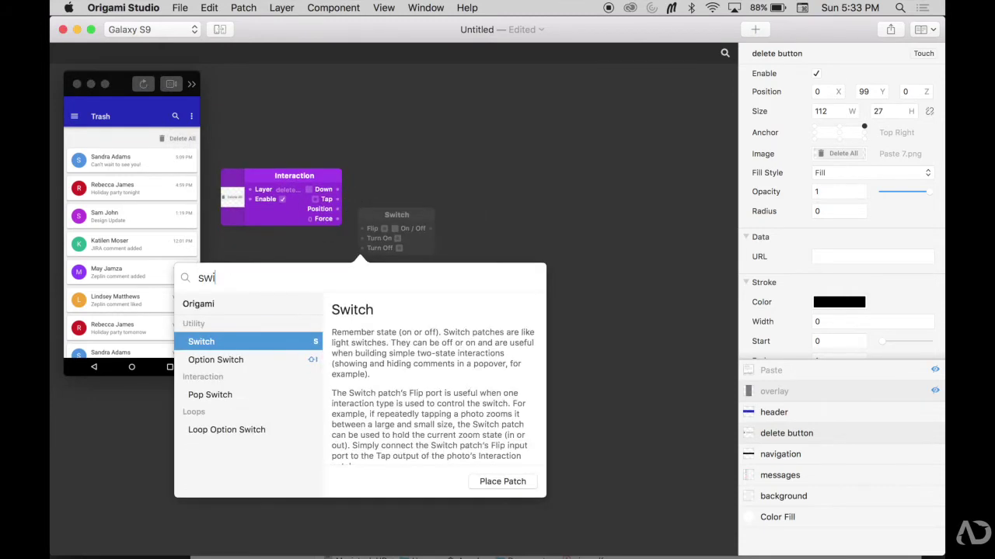
key(Return)
drag(415, 216, 417, 182)
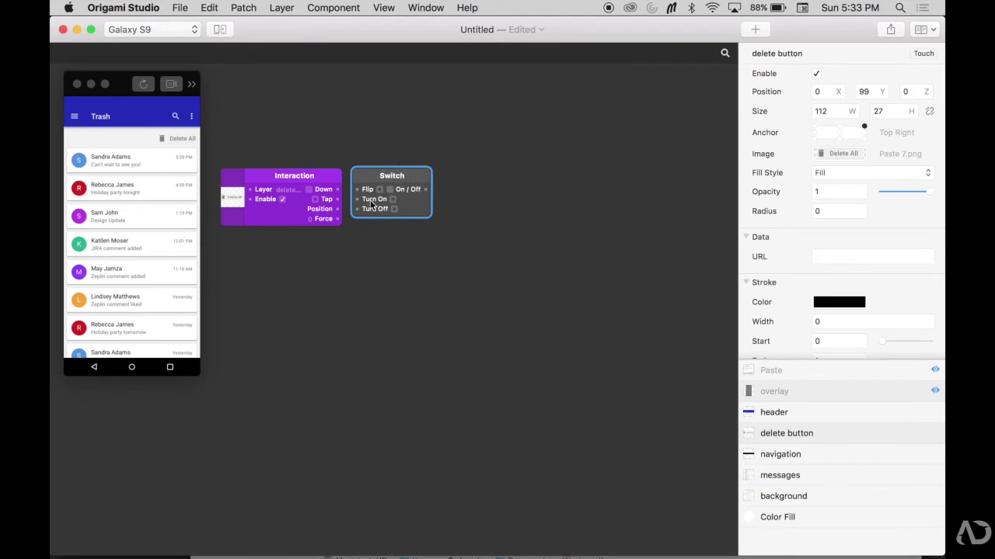
drag(338, 199, 358, 199)
double_click(471, 203)
text(tran)
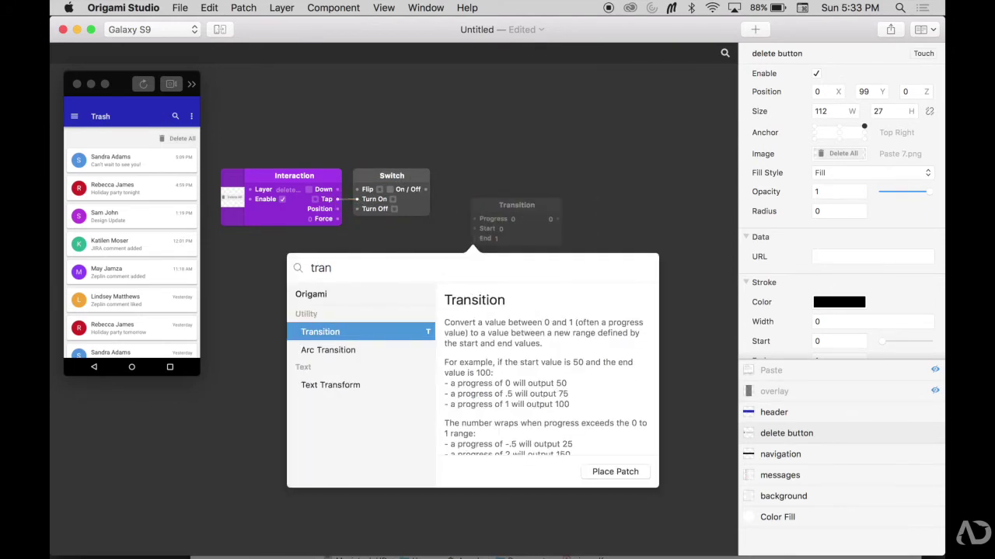
key(Return)
drag(533, 214, 498, 183)
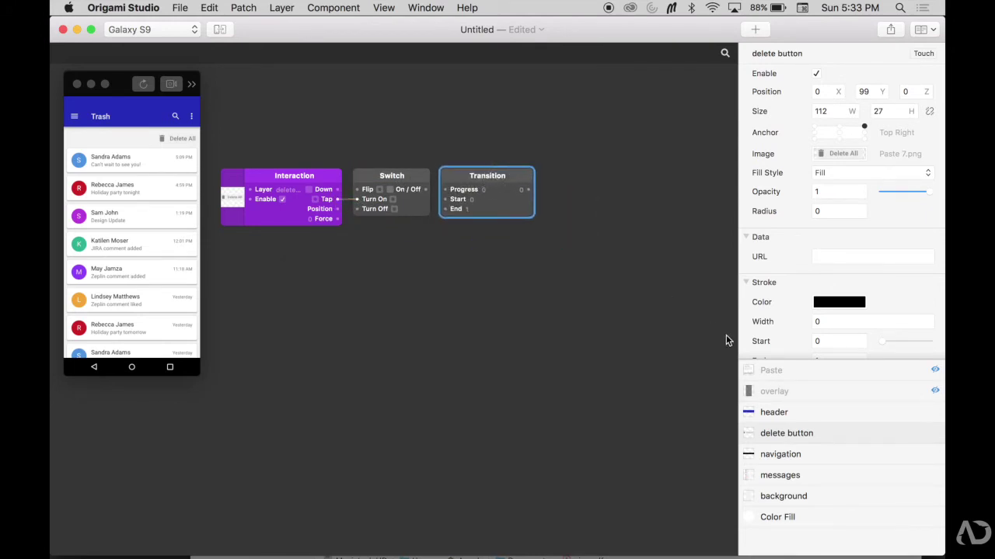
drag(425, 188, 484, 189)
- Unhide the overlay and the Paste layer renamed modal, driving both opacities from the Transition
click(790, 394)
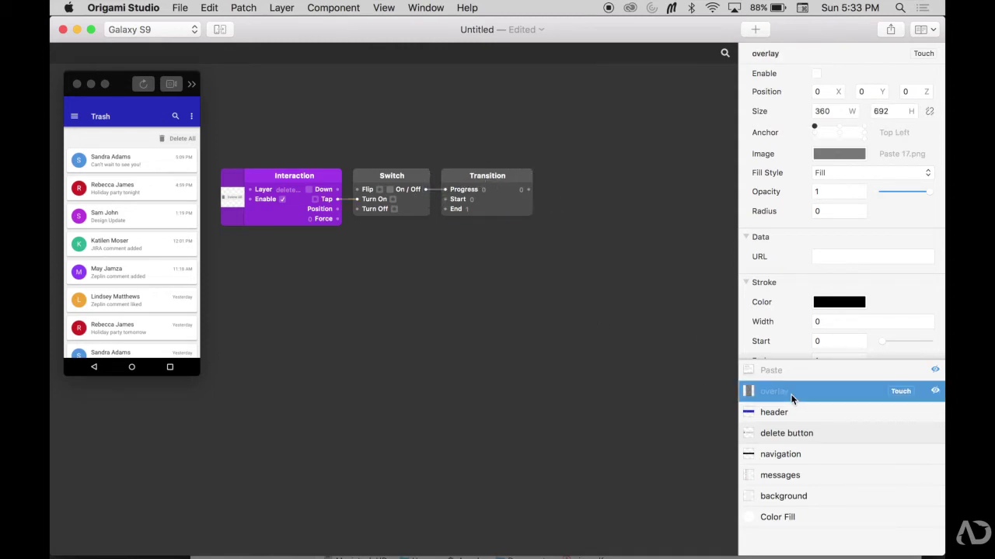
click(935, 391)
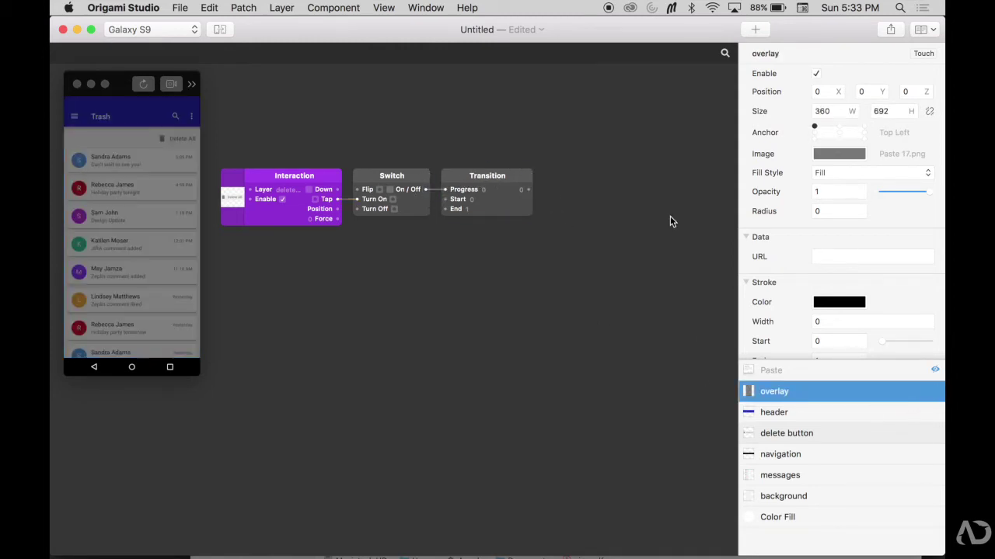
drag(528, 189, 765, 191)
click(787, 370)
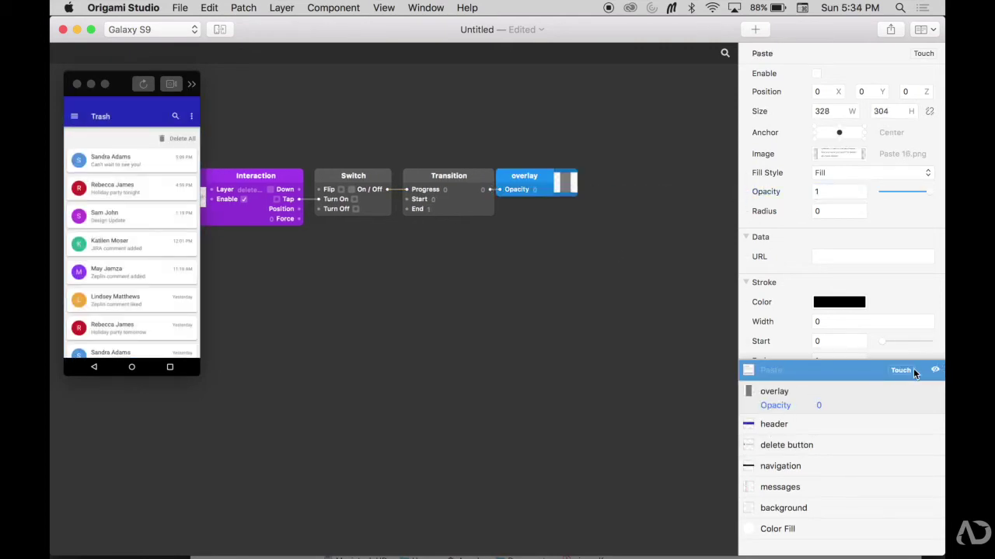
click(934, 370)
double_click(777, 370)
text(modal)
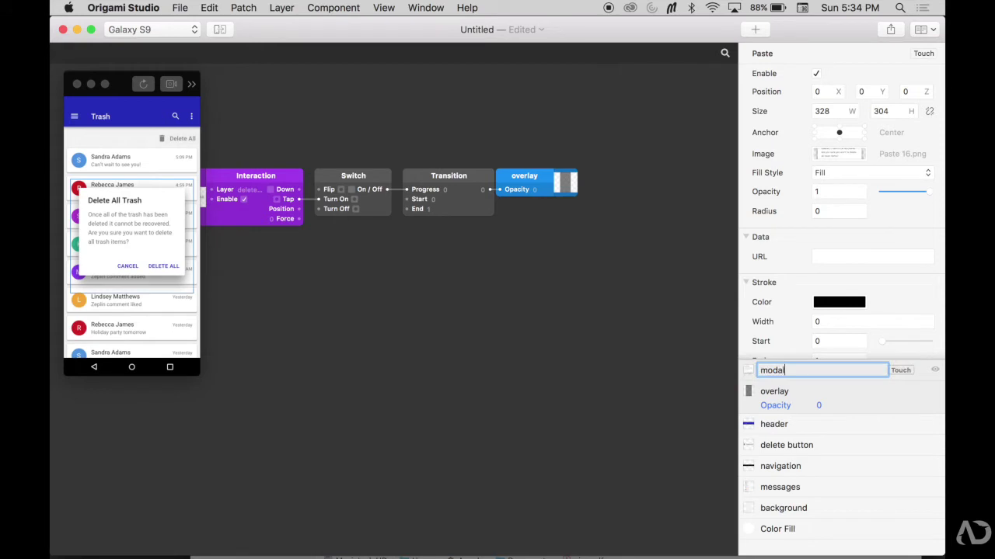
key(Return)
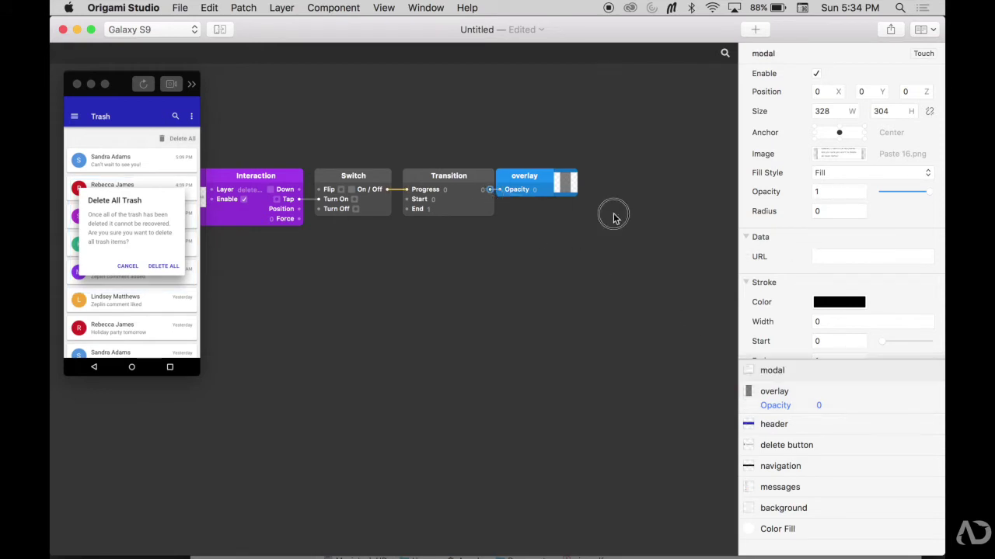
drag(488, 188, 757, 191)
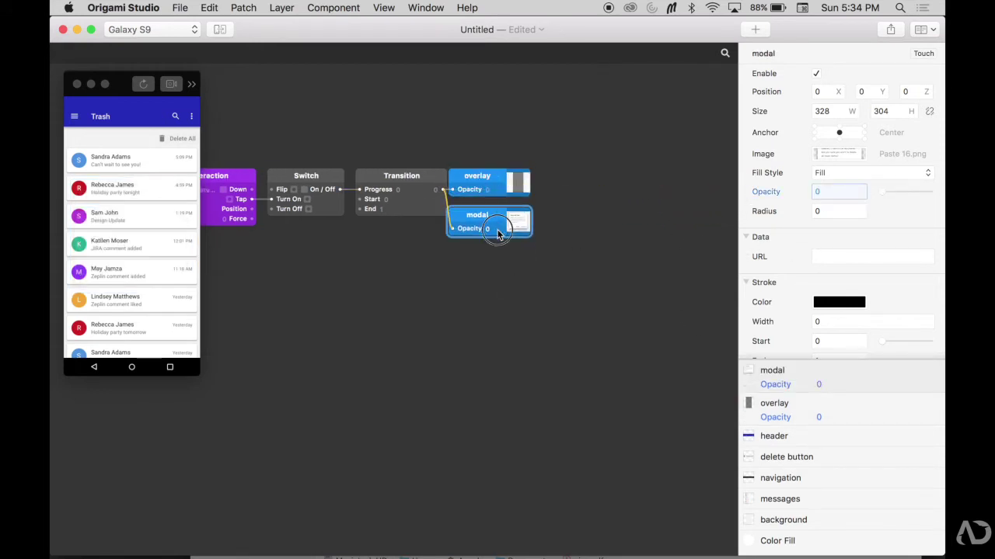
- Add a Classic Animation patch, set its duration, and give it a quadratic curve
double_click(484, 129)
text(an)
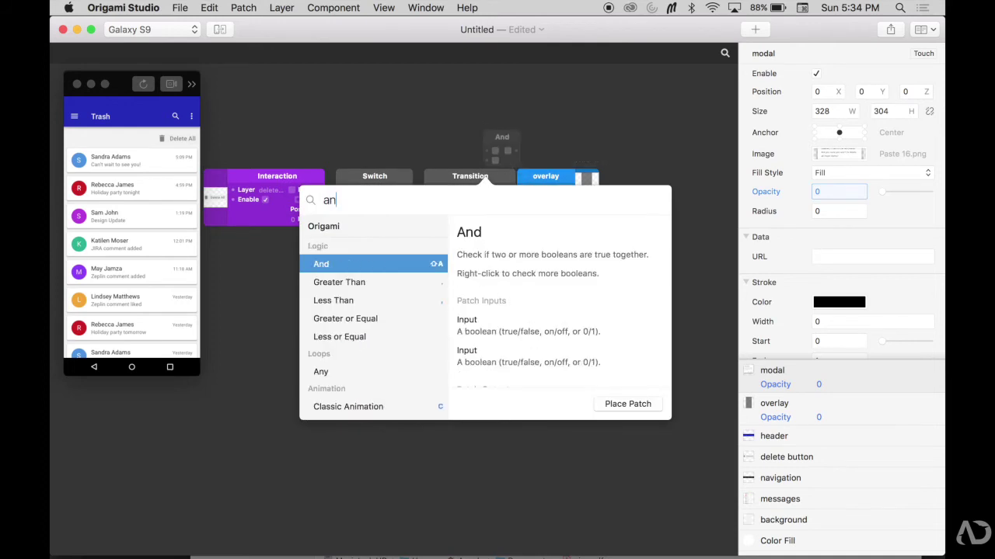
text(im)
key(Return)
click(475, 141)
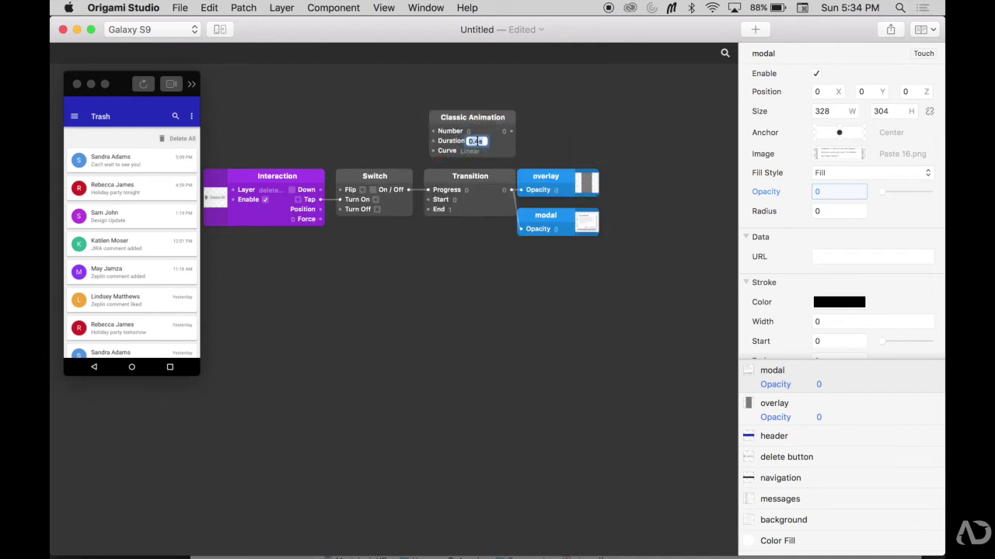
text(0.4)
click(470, 151)
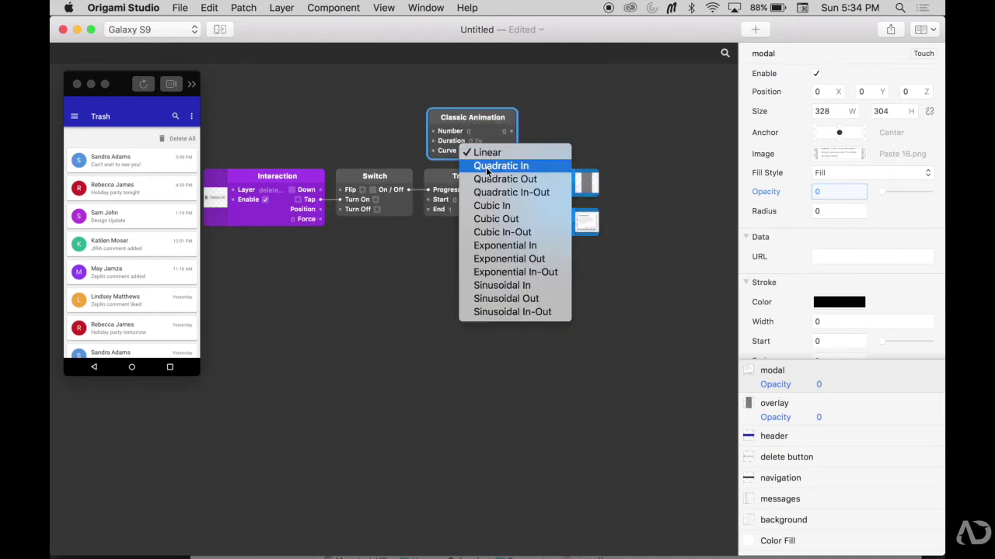
click(509, 192)
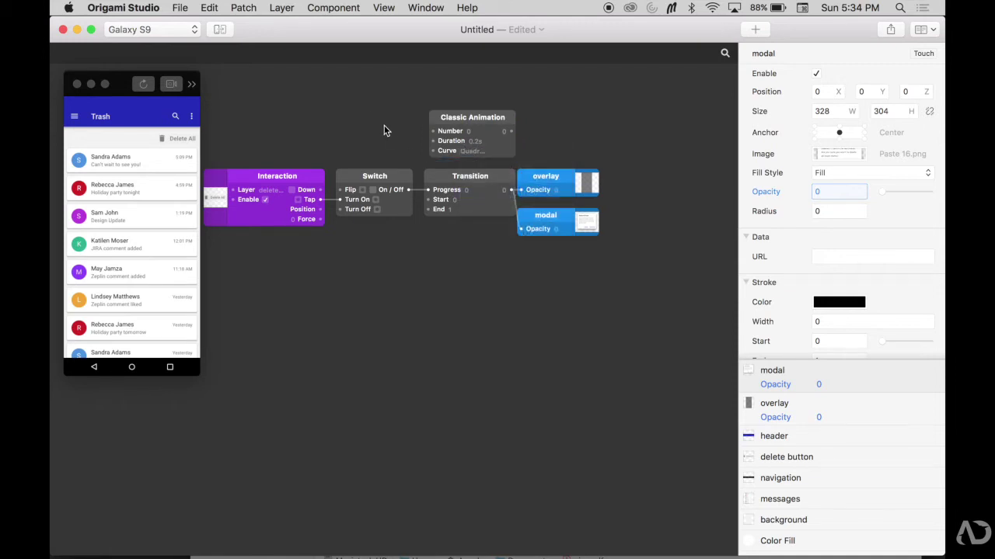
- Route Switch On / Off through the animation into Transition Progress, then tidy the patches
drag(408, 190, 433, 131)
drag(510, 130, 427, 189)
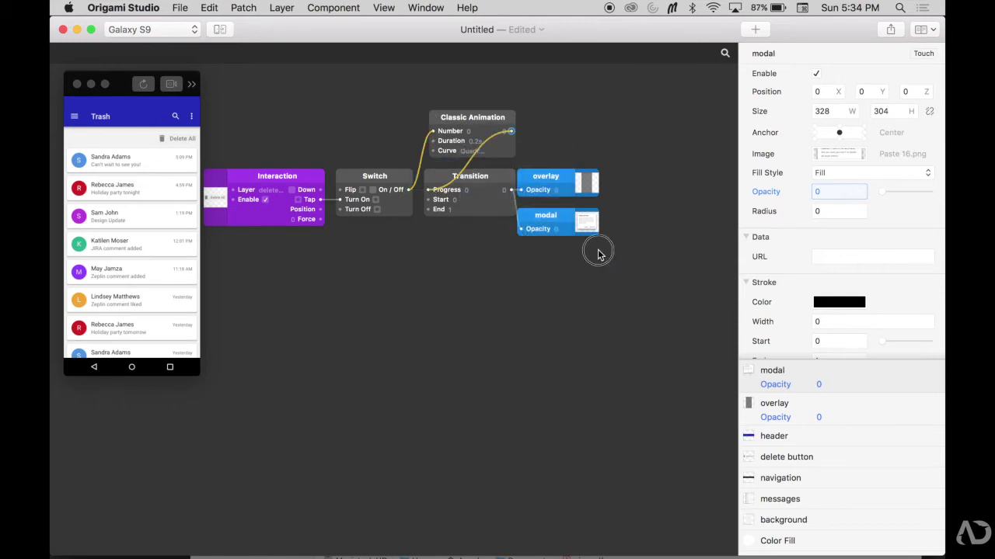
drag(614, 265, 458, 187)
drag(483, 184, 581, 126)
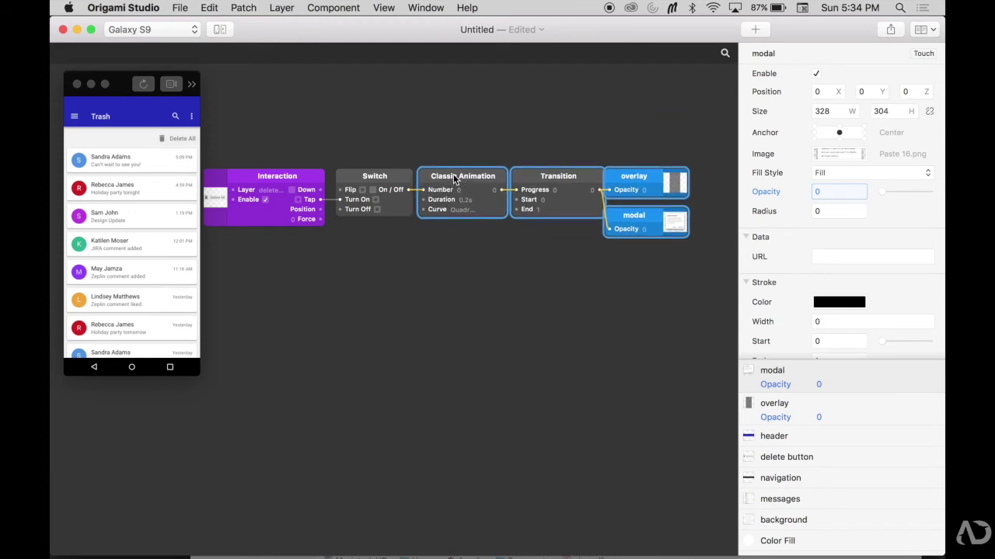
- Tap Delete All in the preview to show the dialog, then try its CANCEL button
click(143, 94)
click(175, 138)
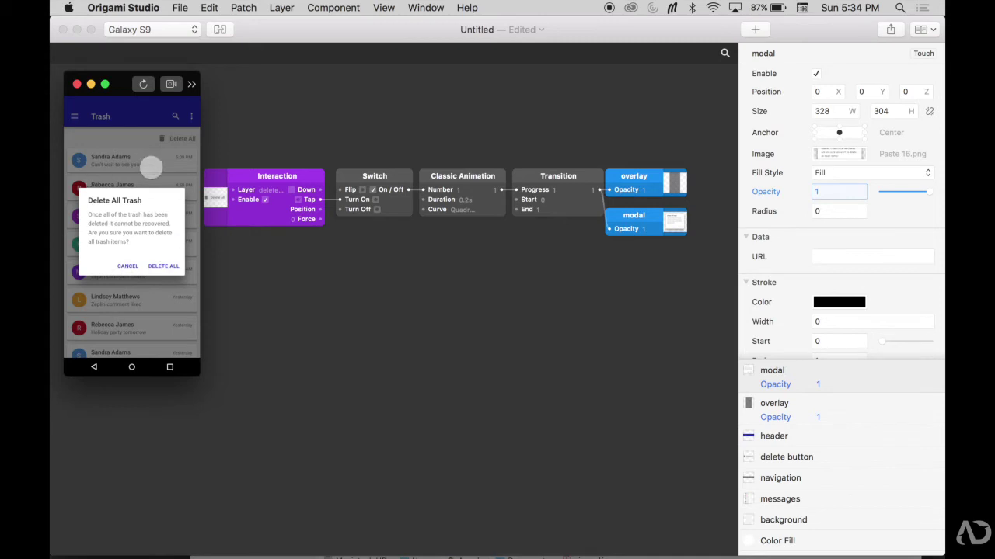
click(128, 266)
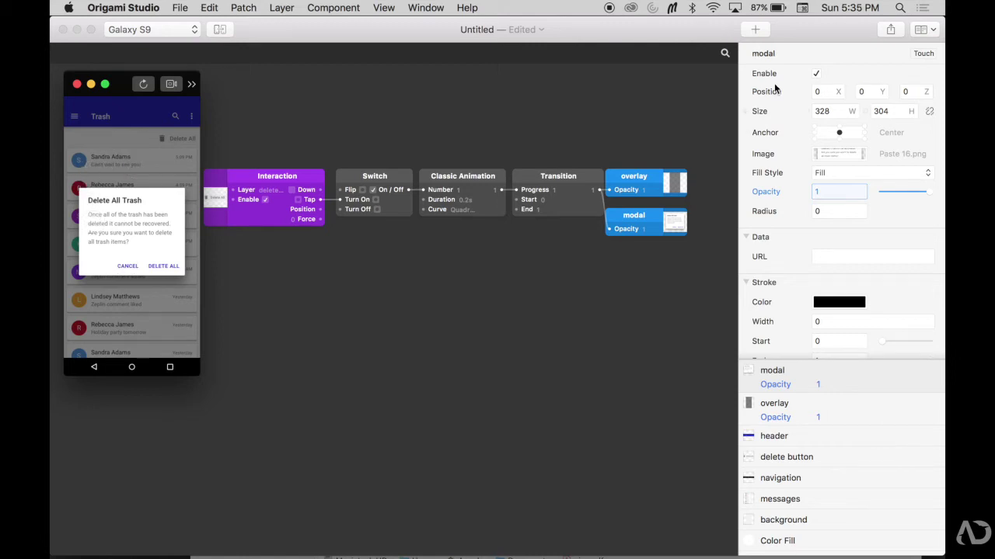
- Add a Hit Area named cancel and size it over the dialog's CANCEL button
click(755, 30)
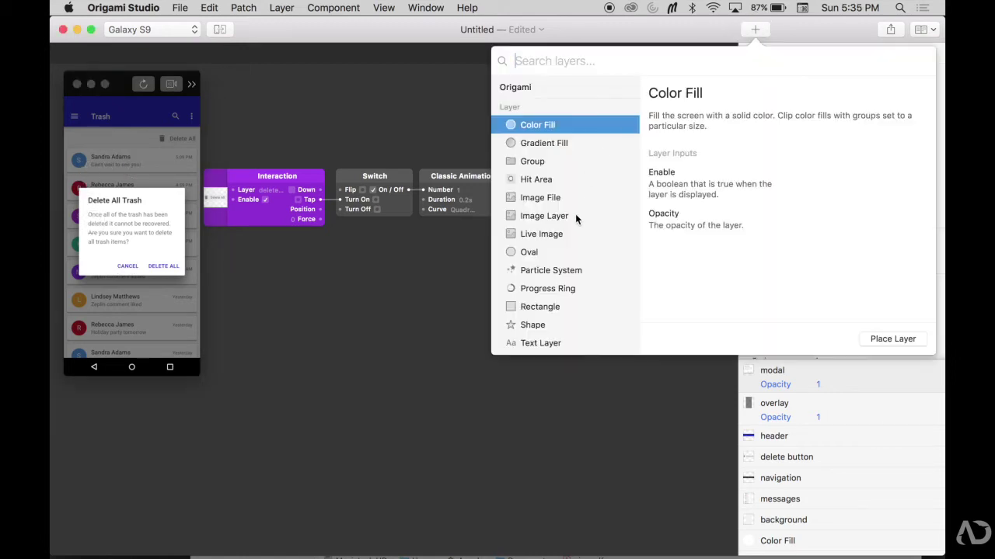
click(554, 180)
click(893, 339)
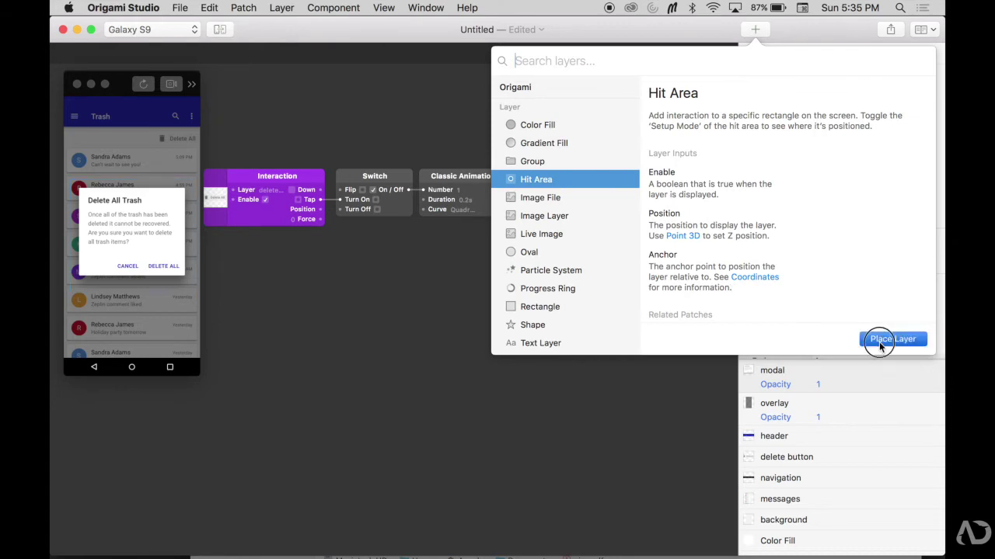
double_click(776, 373)
text(cancel)
key(Return)
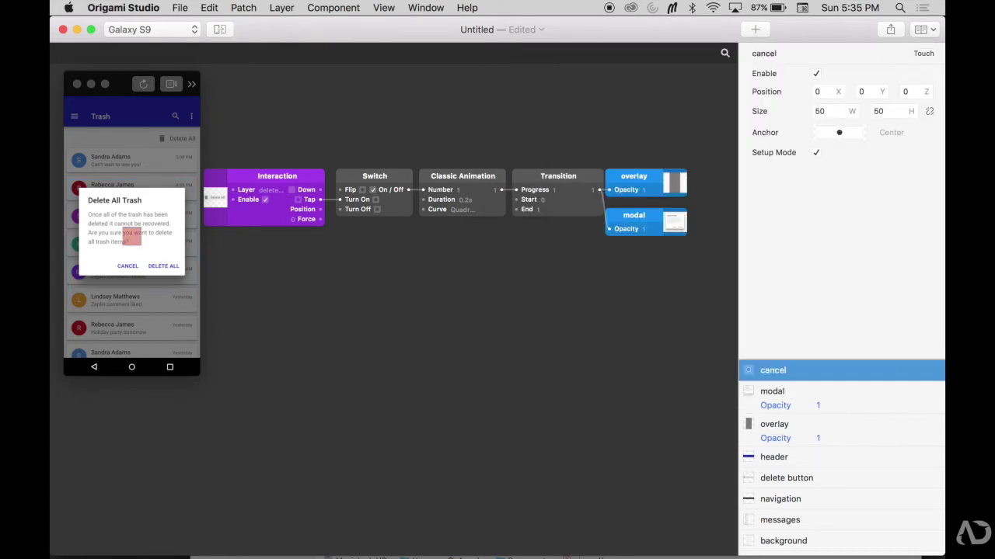
drag(817, 92, 922, 91)
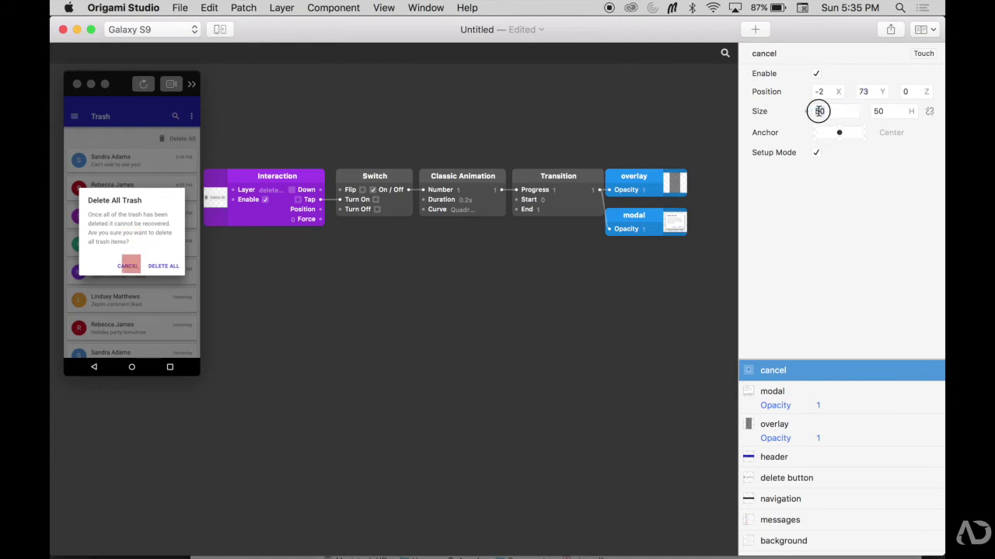
mouse_move(817, 108)
mouse_down()
mouse_move(846, 111)
mouse_move(811, 91)
mouse_up()
drag(859, 91, 874, 91)
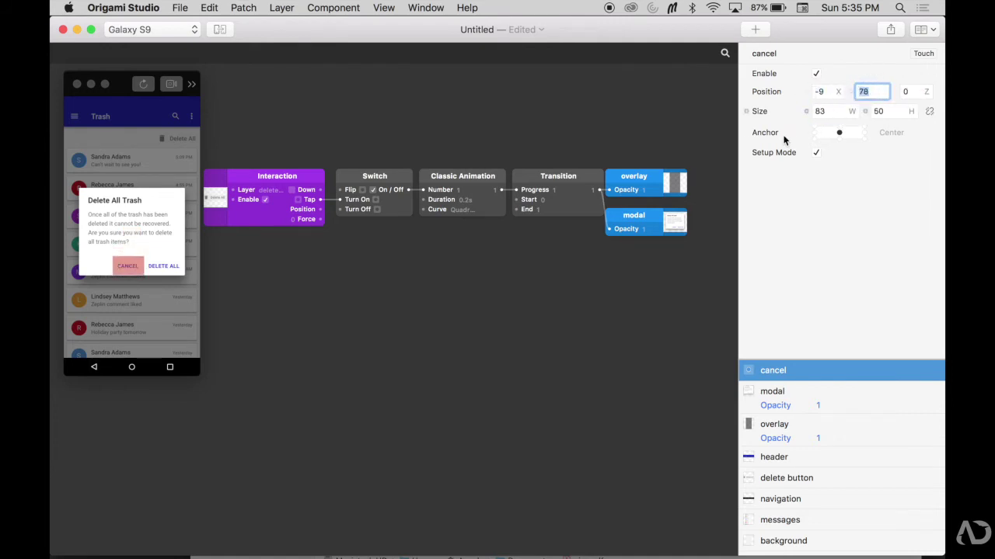
click(871, 370)
- Wire a Tap Interaction for cancel to the Switch's Turn Off and disable its Setup Mode
click(899, 373)
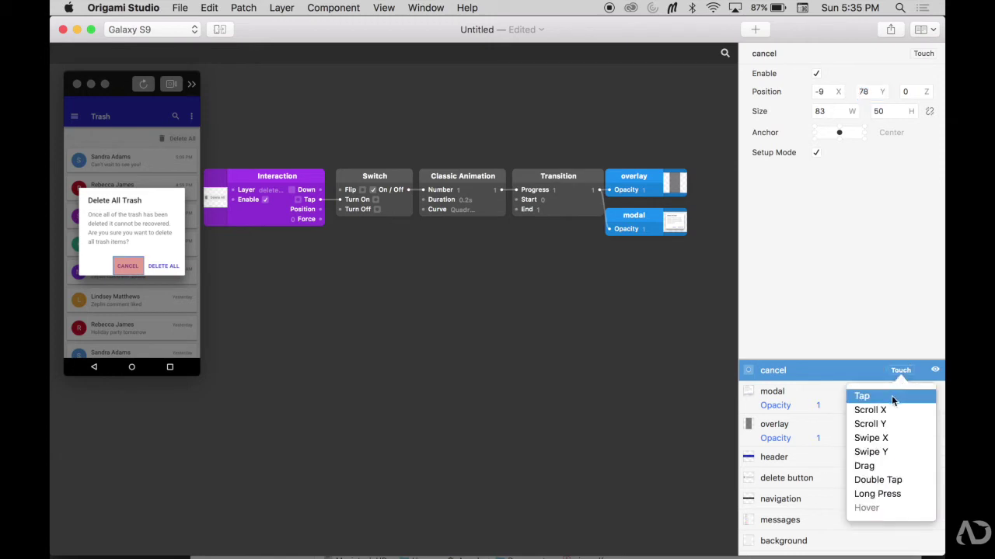
click(891, 396)
drag(501, 302, 335, 252)
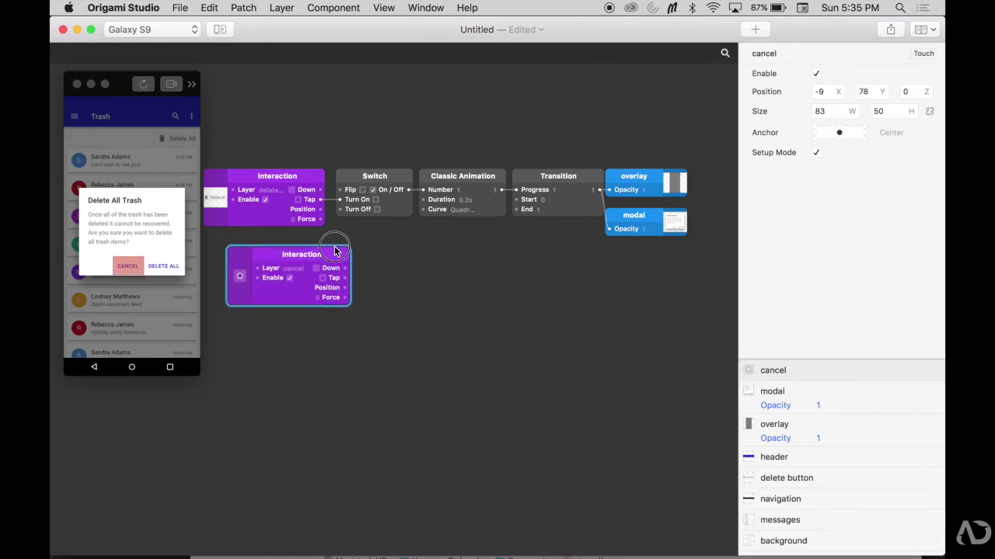
click(127, 266)
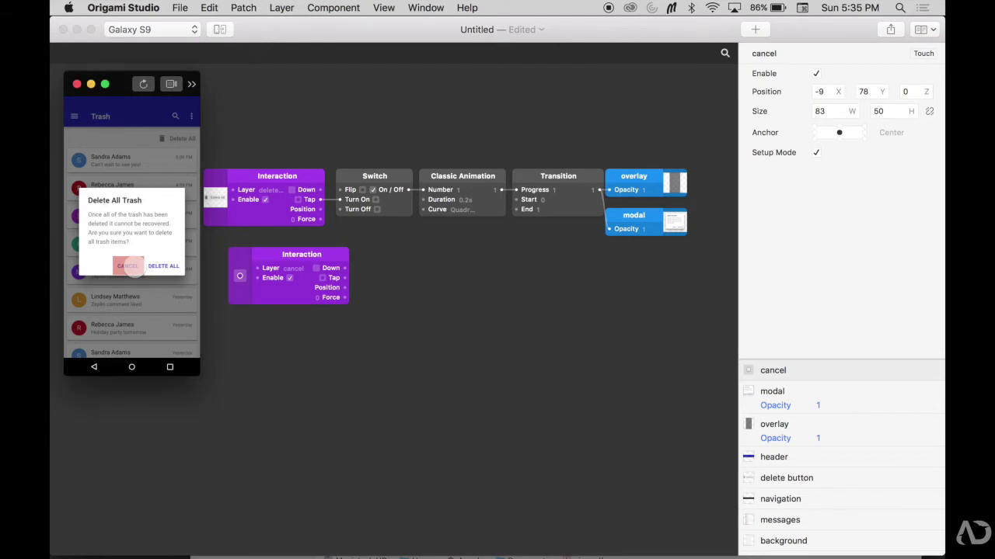
drag(303, 262, 285, 252)
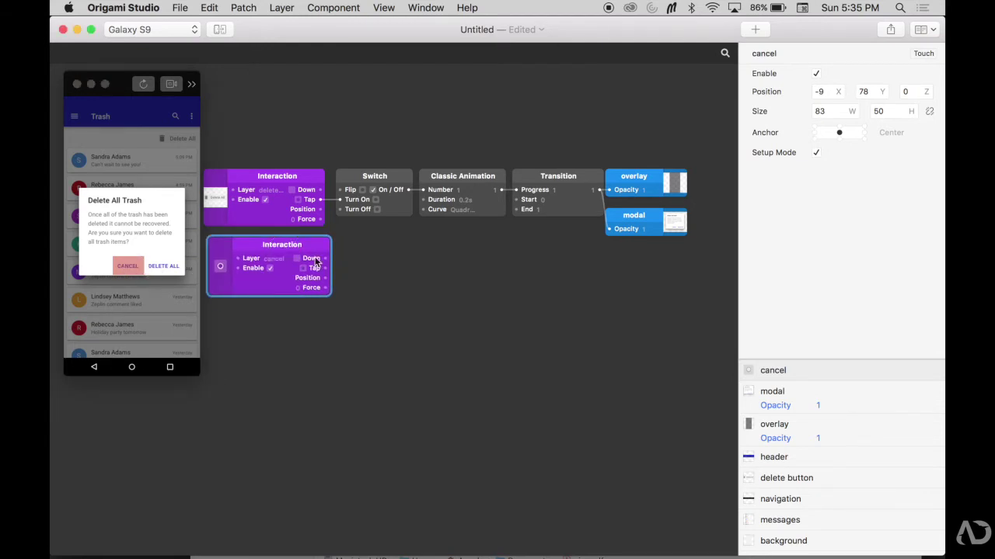
drag(326, 268, 340, 218)
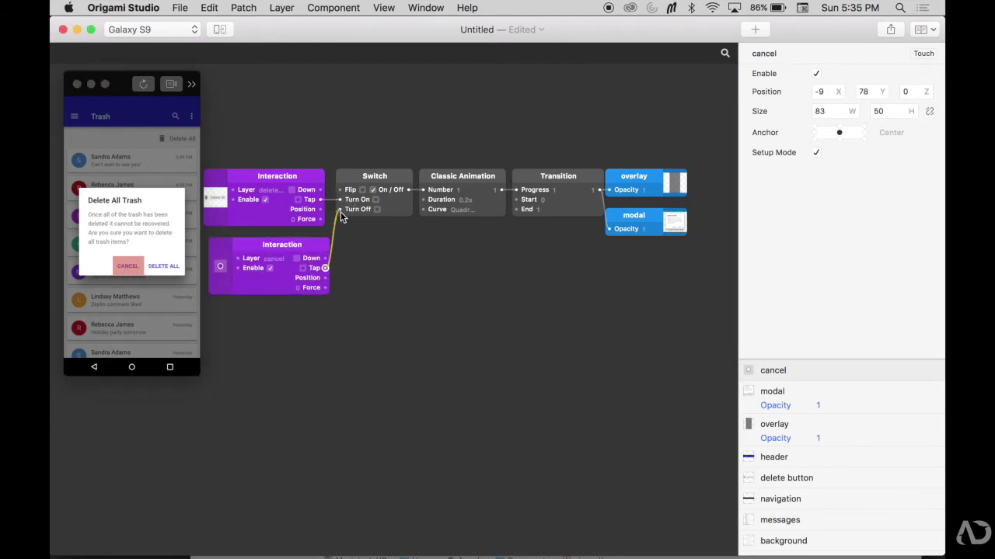
click(794, 370)
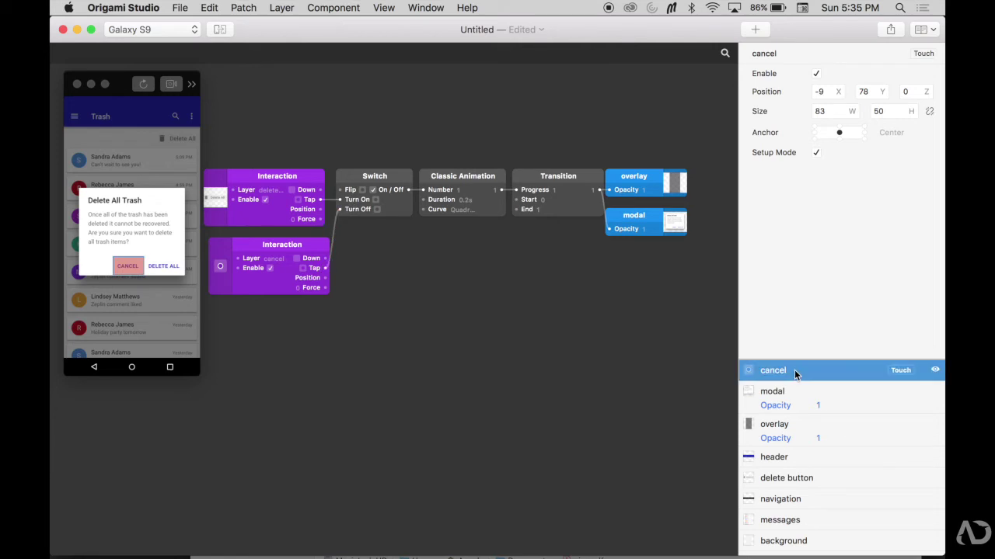
click(817, 153)
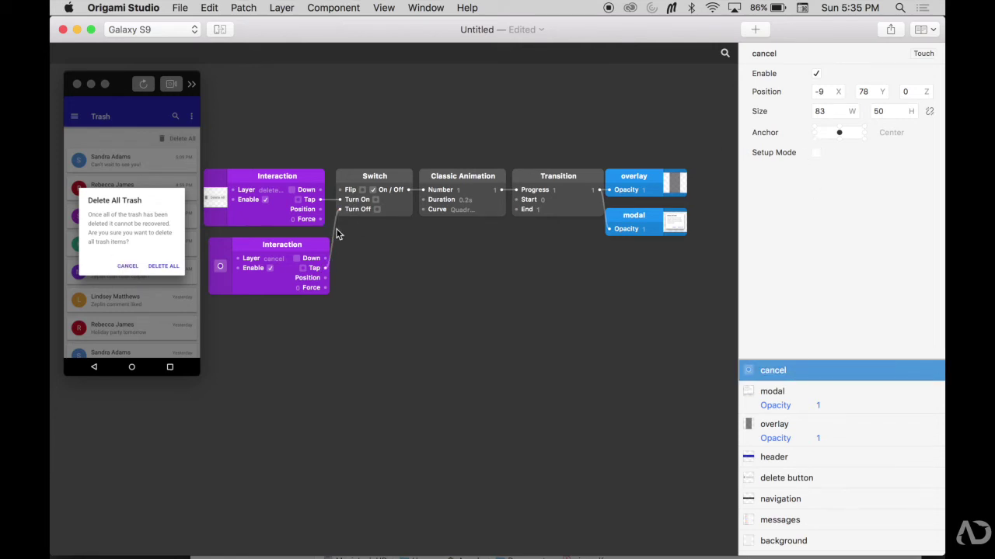
click(132, 272)
click(128, 266)
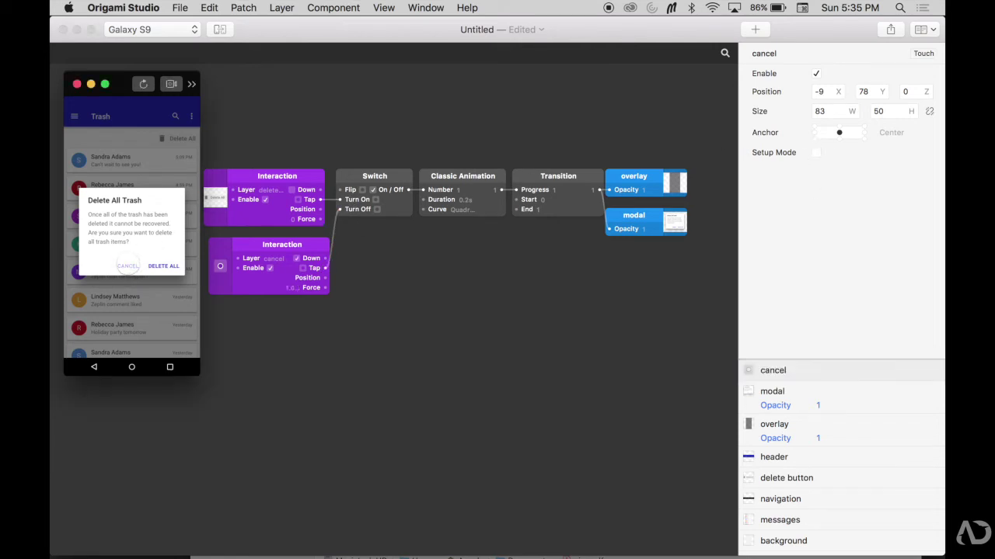
click(128, 266)
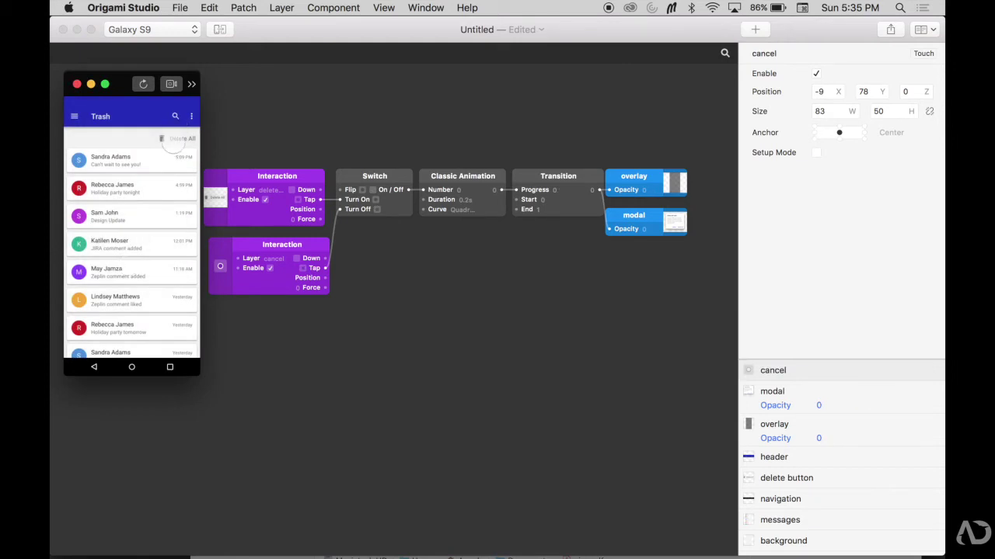
click(176, 140)
click(128, 268)
click(175, 139)
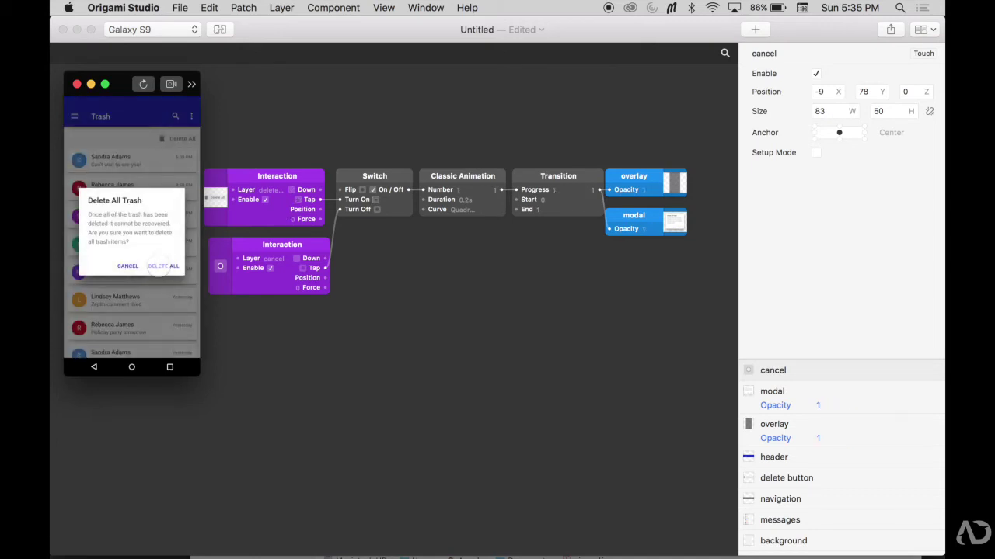
- Add a Hit Area named delete all at X 84, Y 79, width 90, with Setup Mode off
click(754, 29)
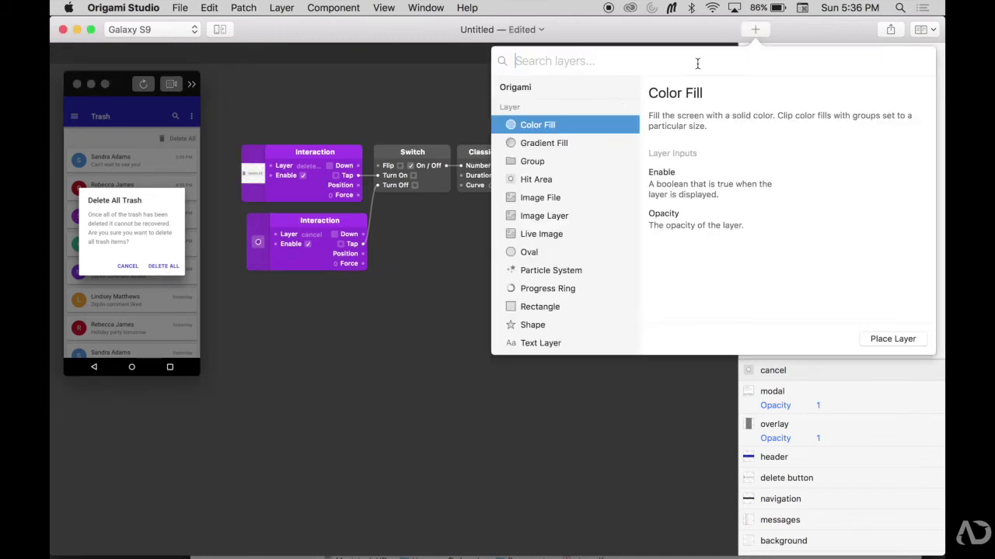
click(546, 188)
click(916, 341)
double_click(772, 370)
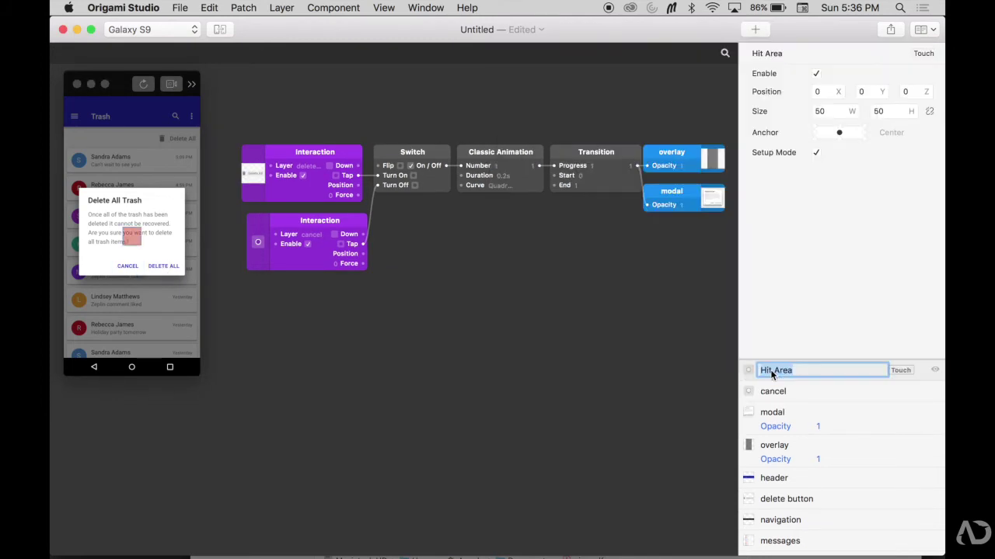
text(delte)
key(Return)
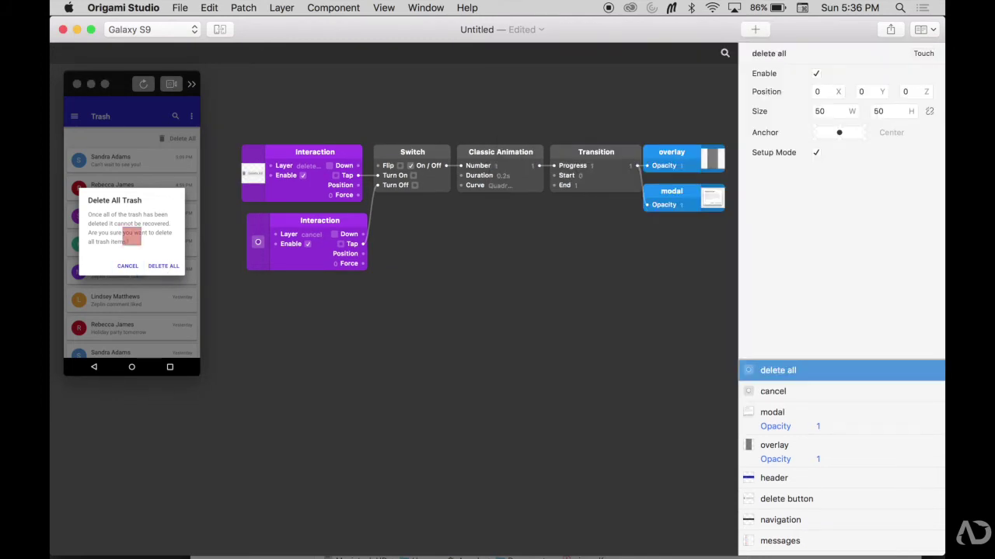
drag(818, 91, 876, 88)
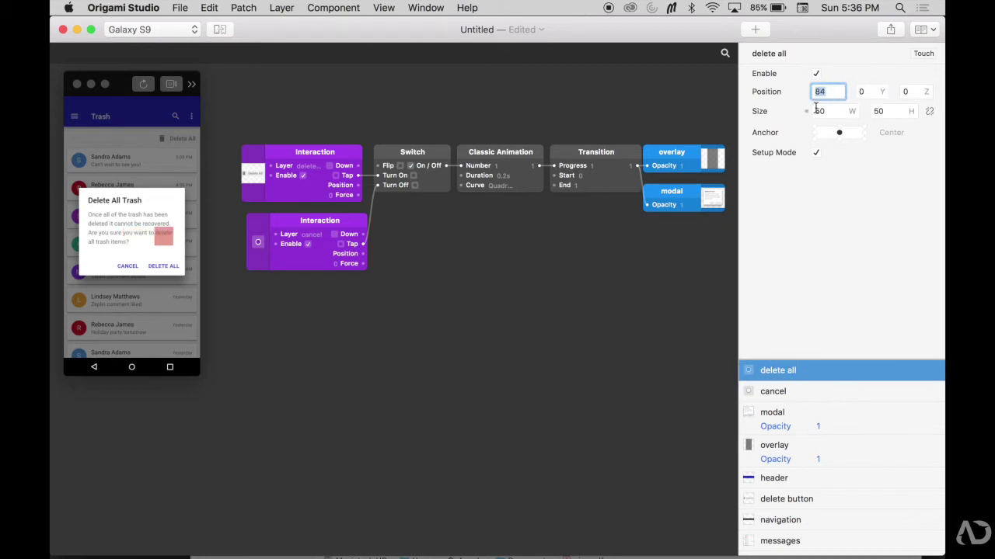
drag(818, 111, 908, 89)
click(826, 369)
click(816, 153)
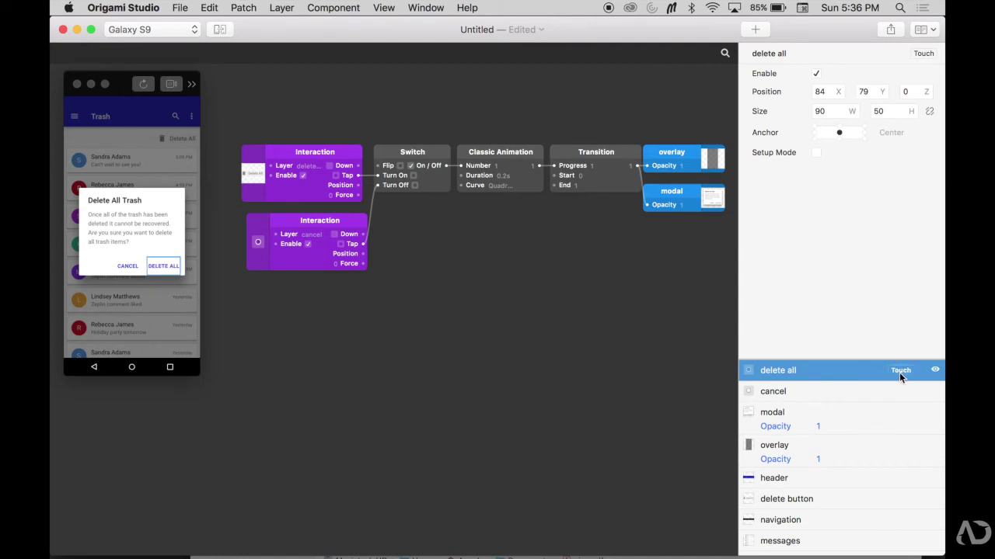
- Add a Tap Interaction for delete all and wire it to the Switch's Turn Off
click(900, 371)
drag(500, 313, 352, 294)
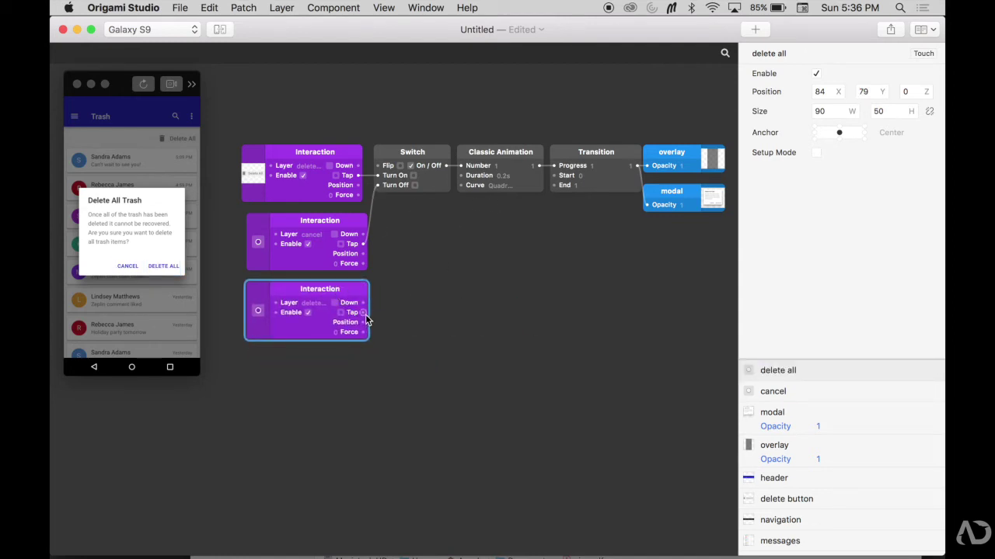
drag(363, 312, 379, 190)
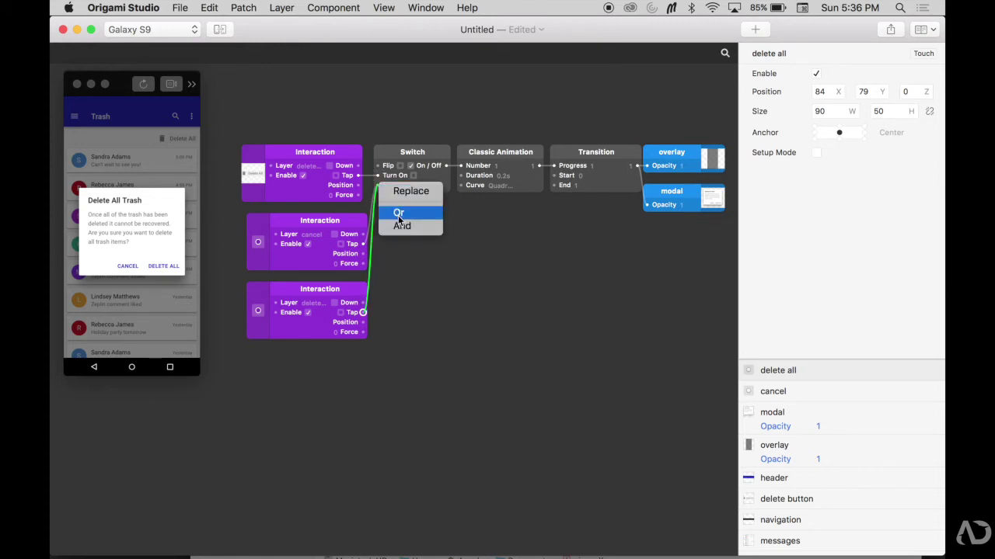
- Combine the cancel and delete all taps via an Or patch, then shift the Interaction and Or patches left
click(398, 213)
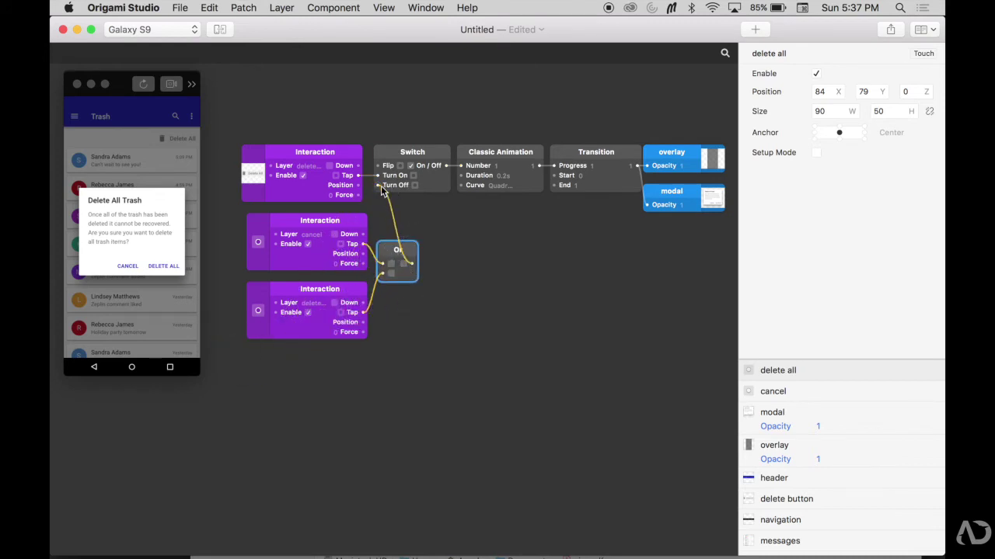
scroll(326, 218, left, 5)
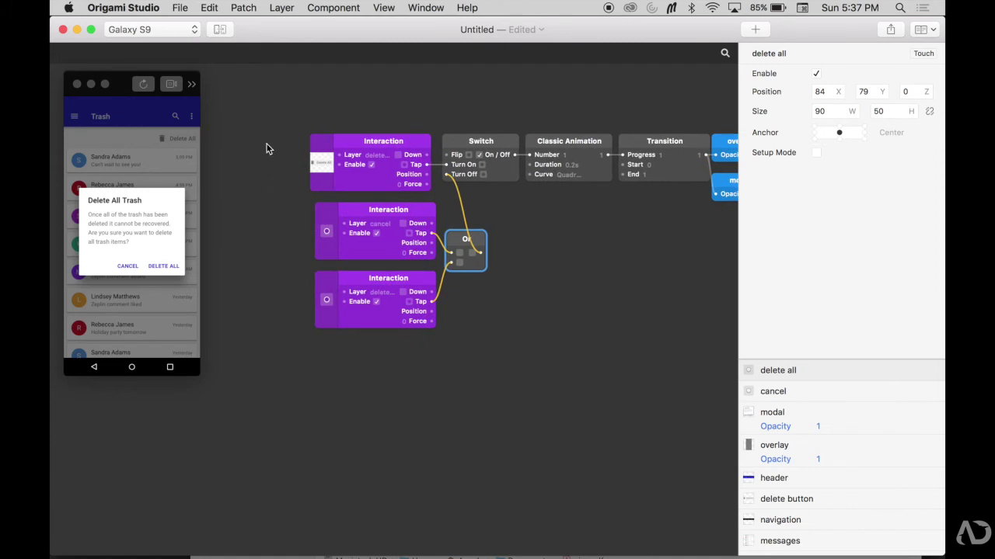
drag(266, 148, 478, 334)
drag(409, 164, 354, 164)
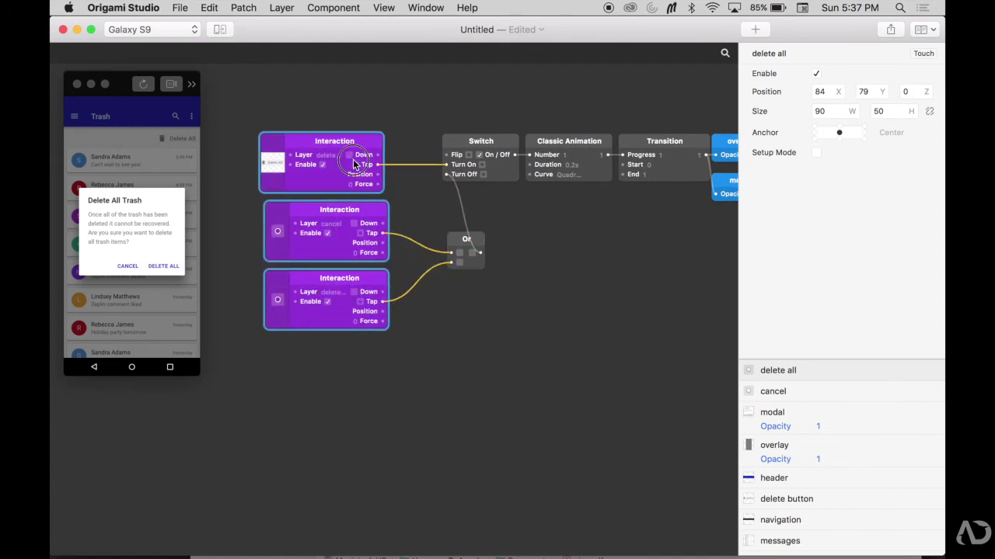
drag(475, 250, 421, 249)
click(462, 256)
scroll(461, 258, right, 2)
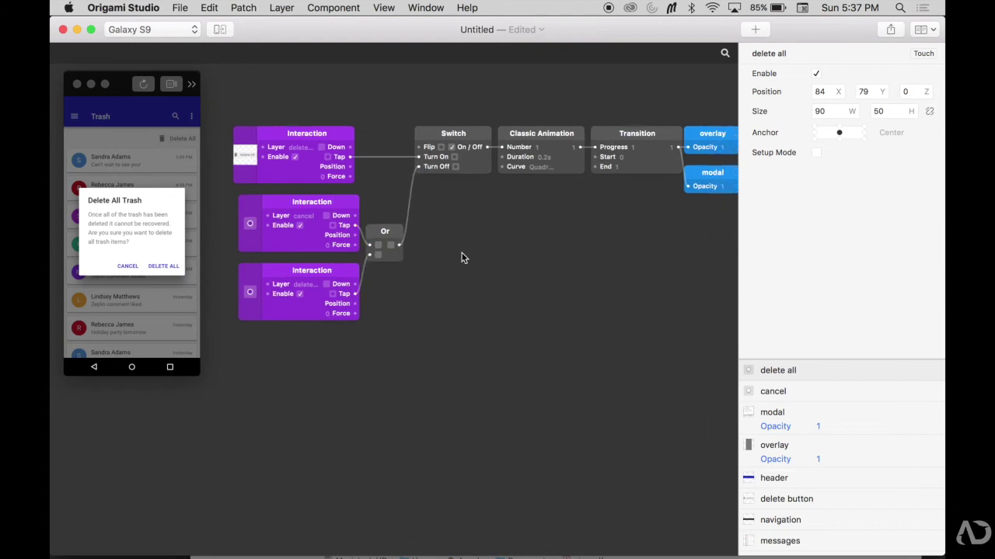
scroll(461, 258, right, 5)
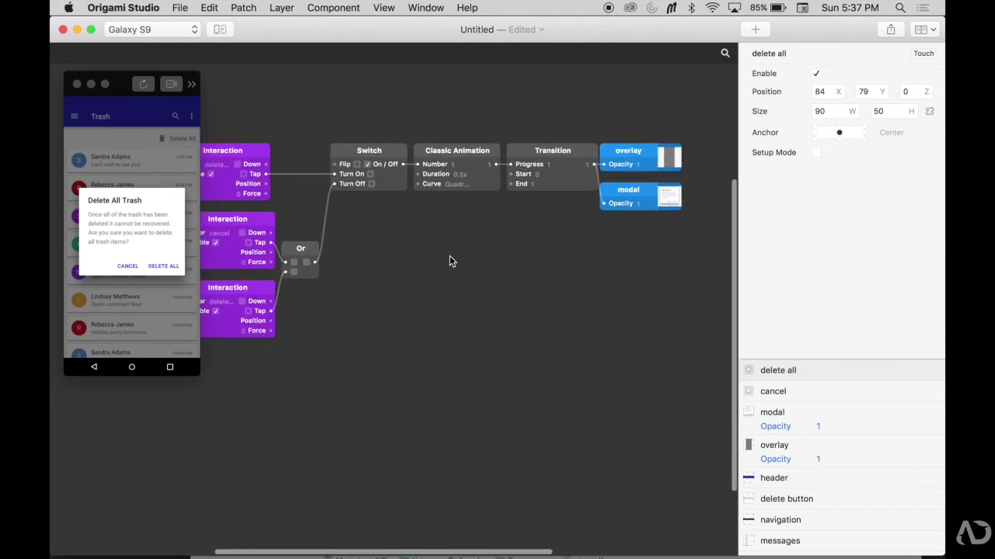
- Add a second Switch patch turned on by the delete all tap
double_click(337, 304)
text(swi)
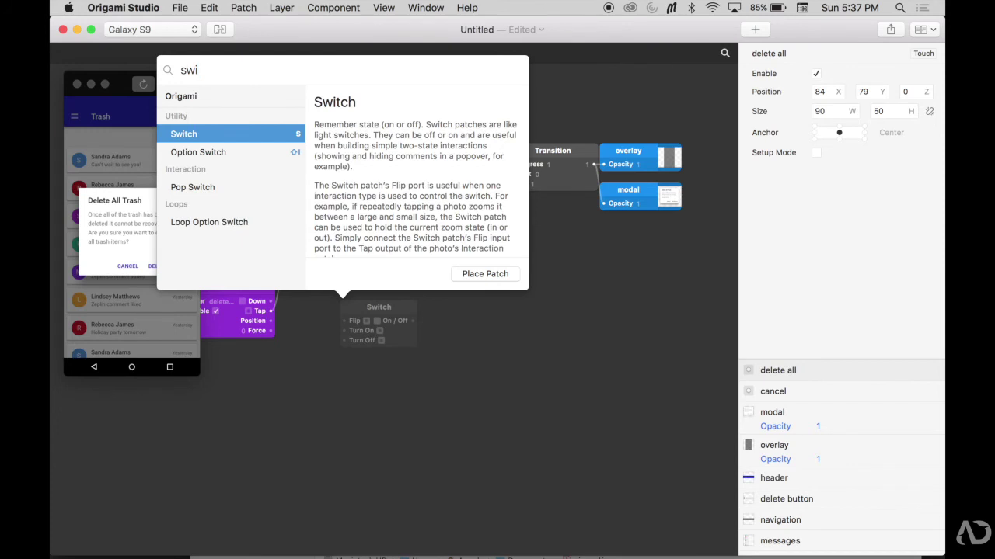
key(Return)
drag(375, 308, 359, 292)
drag(270, 311, 345, 312)
drag(404, 288, 389, 288)
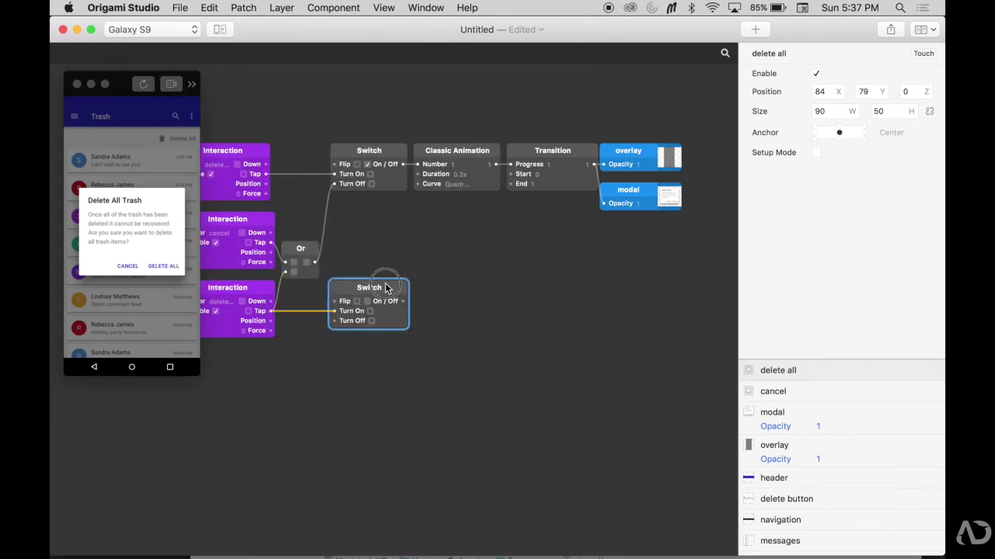
- Add a Transition patch with Start 1 and End 0 beside the new switch
double_click(422, 291)
text(trans)
key(Return)
drag(452, 298, 438, 288)
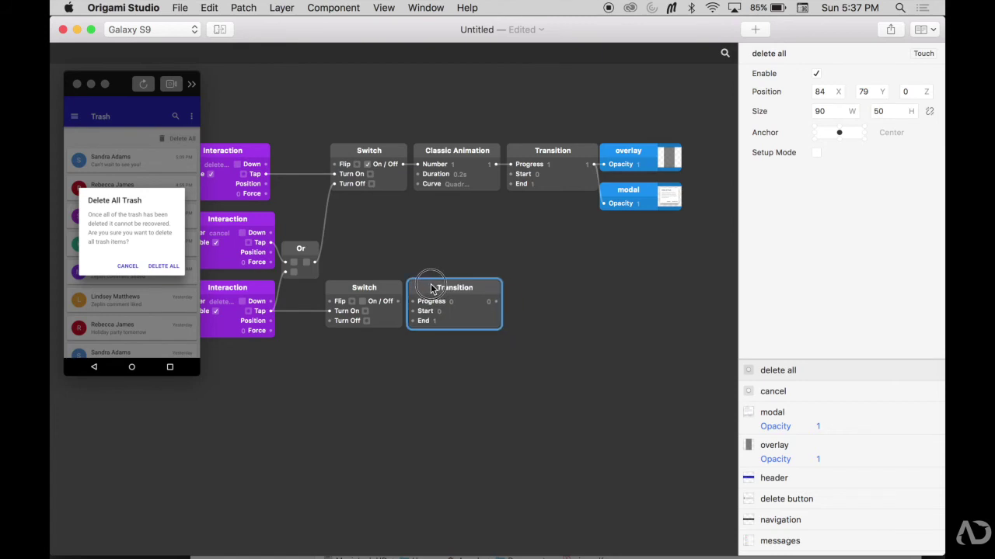
click(439, 312)
text(1)
key(Tab)
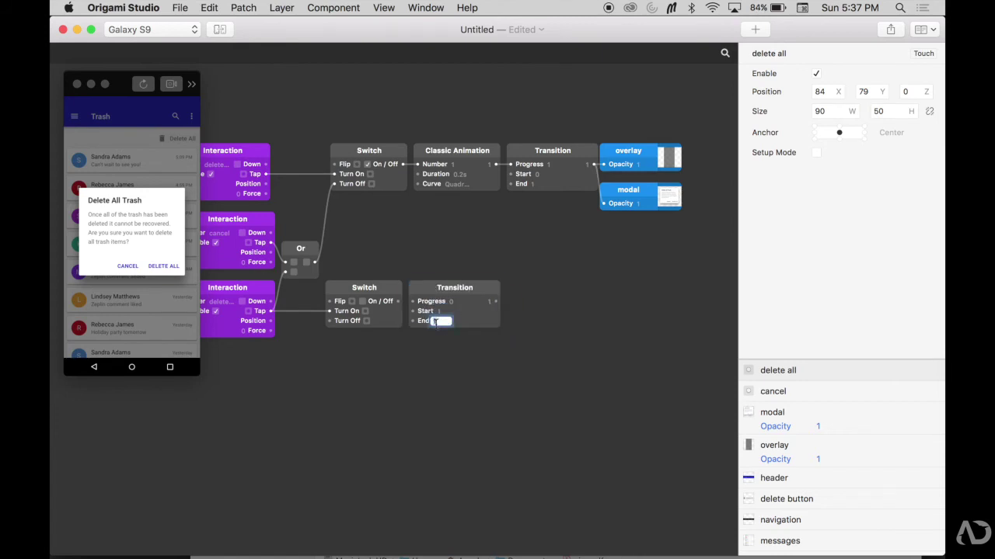
text(0)
key(Return)
- Add the messages layer's Opacity and feed the Transition into it
drag(398, 301, 412, 302)
scroll(786, 478, down, 1)
click(786, 529)
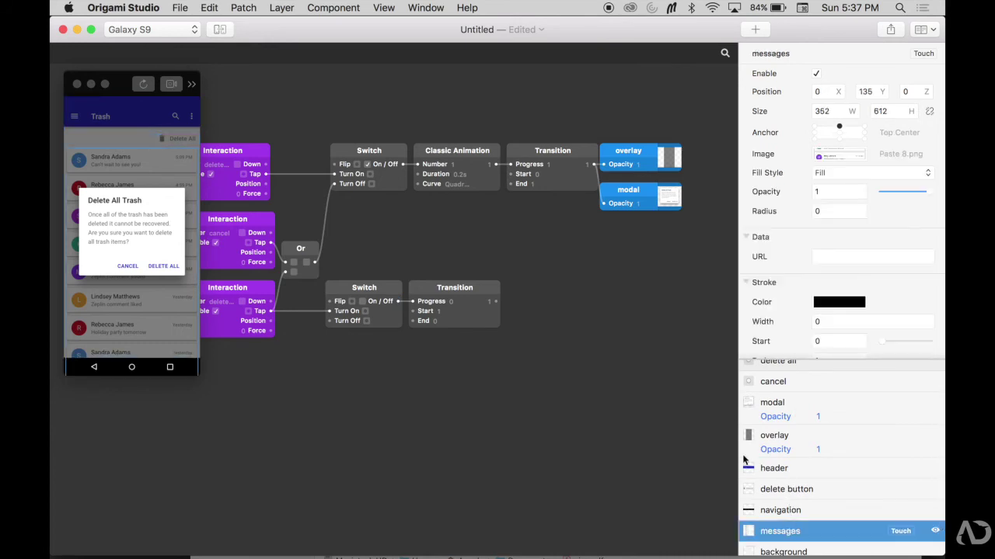
drag(766, 191, 527, 300)
- Insert a Classic Animation (Quadratic Out, 0.2s) between the switch and the Transition's Progress
drag(419, 288, 527, 287)
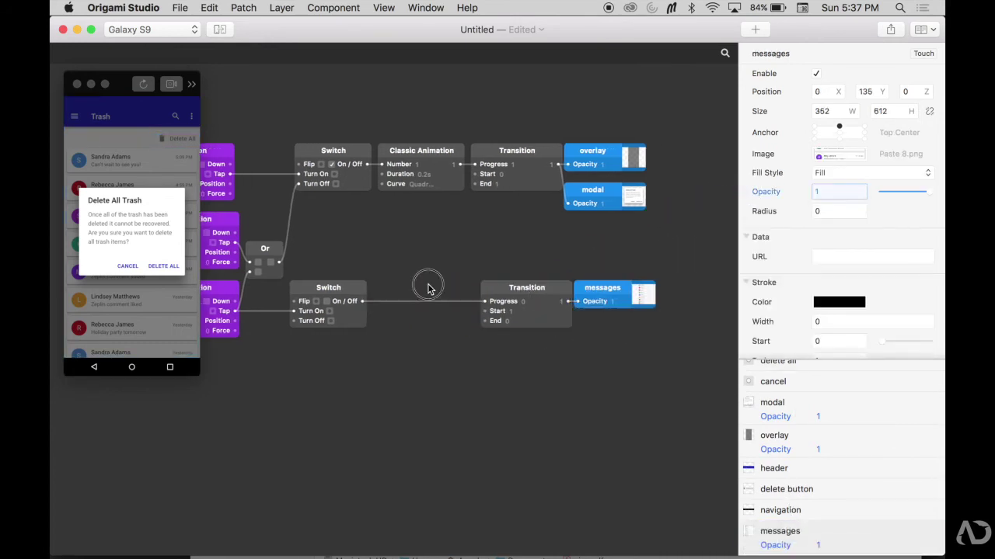
double_click(428, 289)
text(ani)
key(Return)
drag(409, 258, 426, 258)
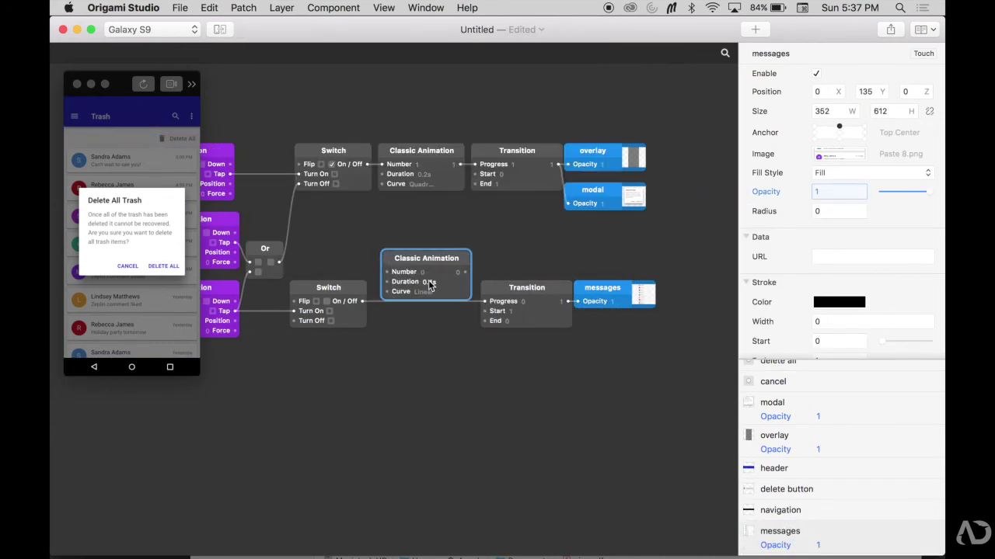
drag(362, 301, 386, 272)
drag(464, 272, 483, 300)
drag(426, 258, 416, 287)
click(419, 321)
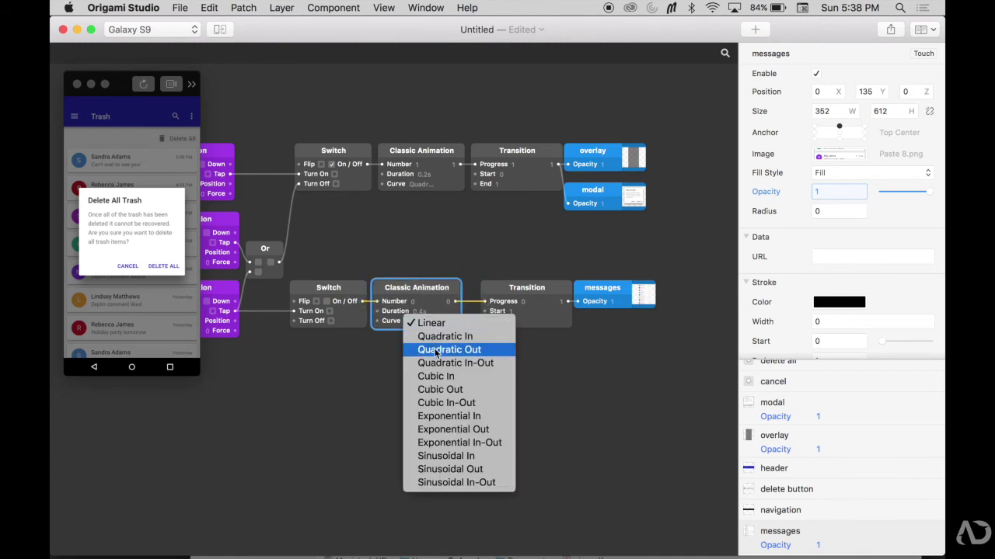
click(447, 349)
click(417, 311)
drag(522, 285, 508, 285)
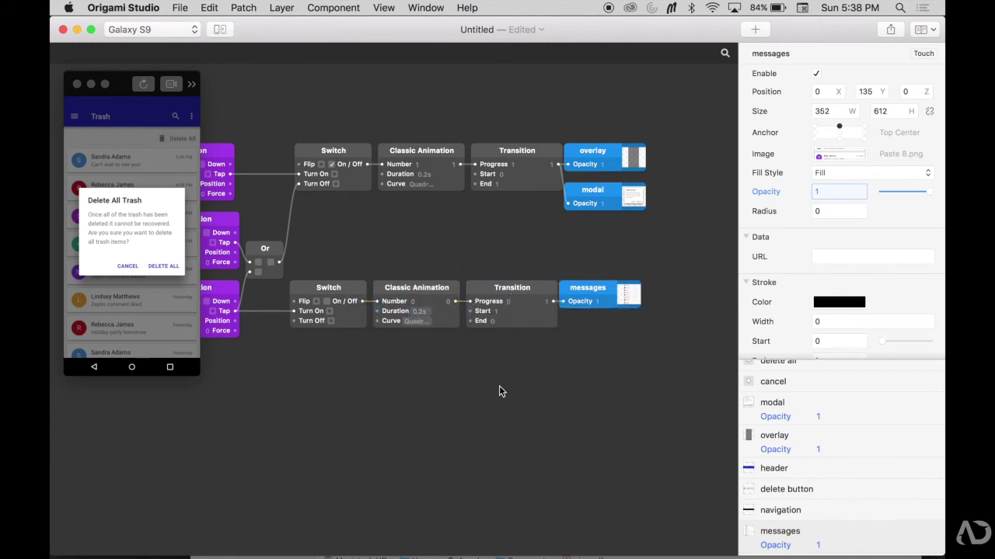
- Restart the preview, cancel Delete All once, then confirm DELETE ALL to watch messages fade
click(142, 84)
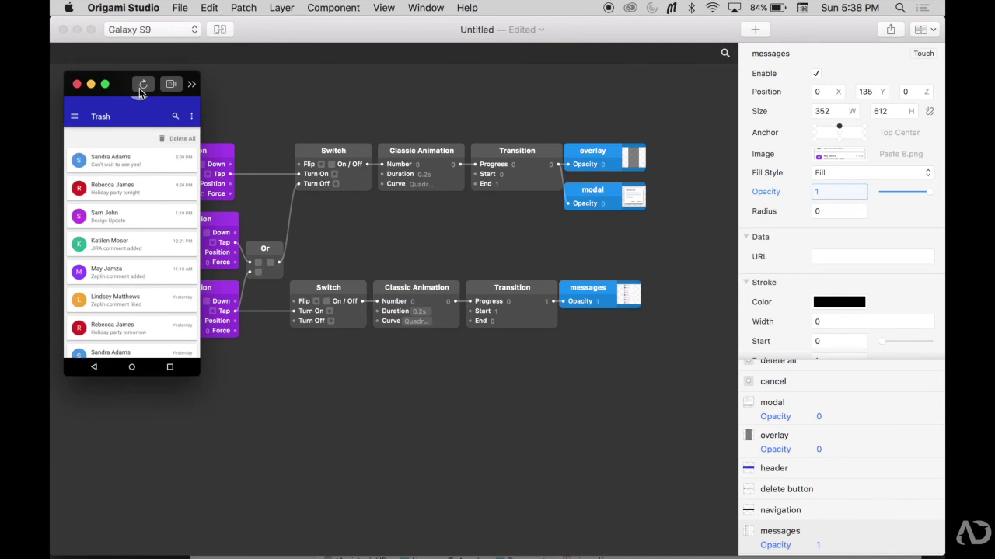
click(175, 141)
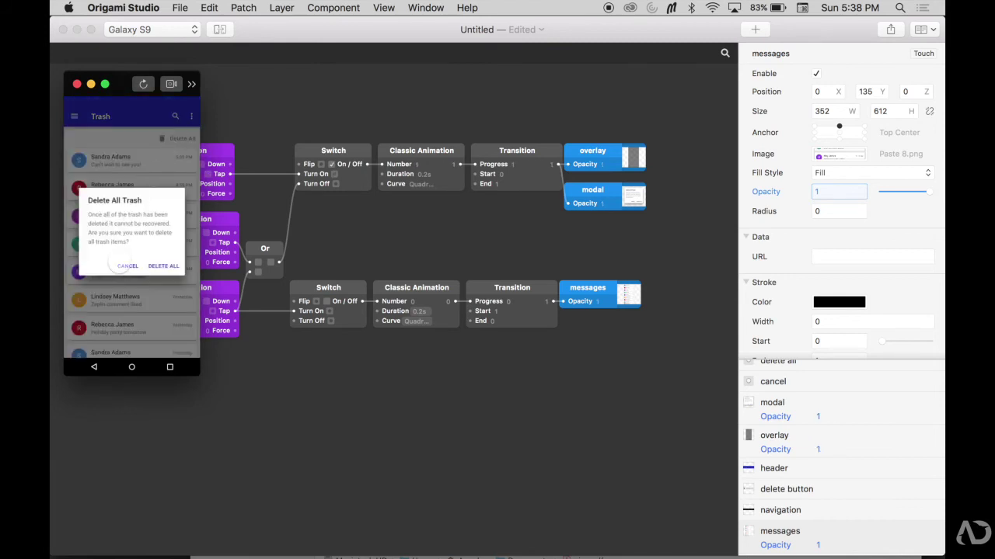
click(124, 266)
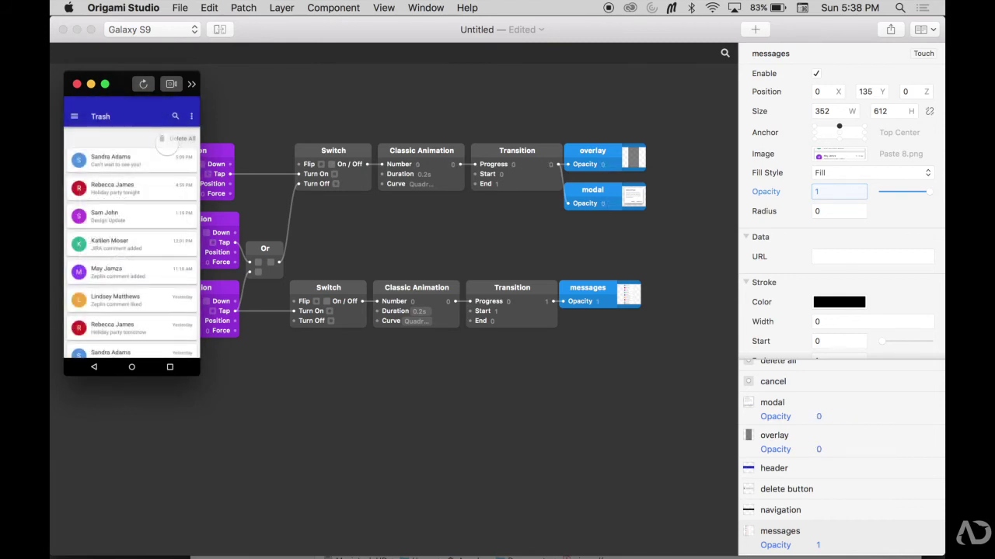
click(167, 144)
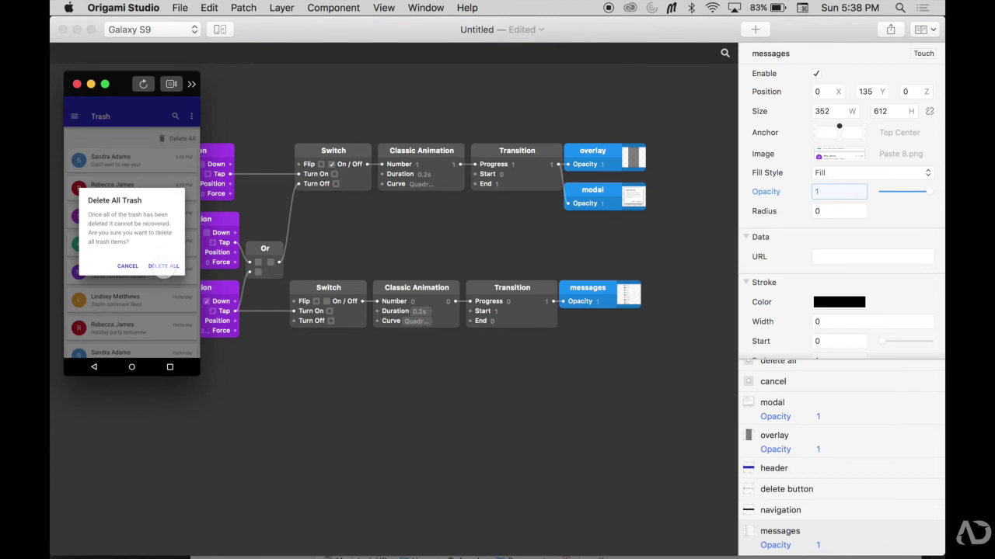
click(163, 266)
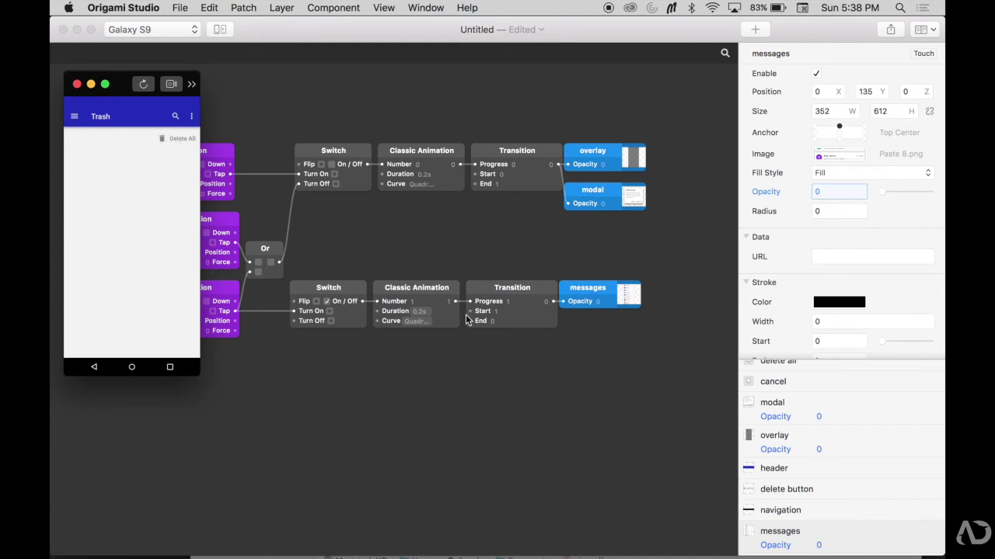
- Drive the delete button's Opacity from the messages Transition and place it below messages
scroll(792, 435, up, 1)
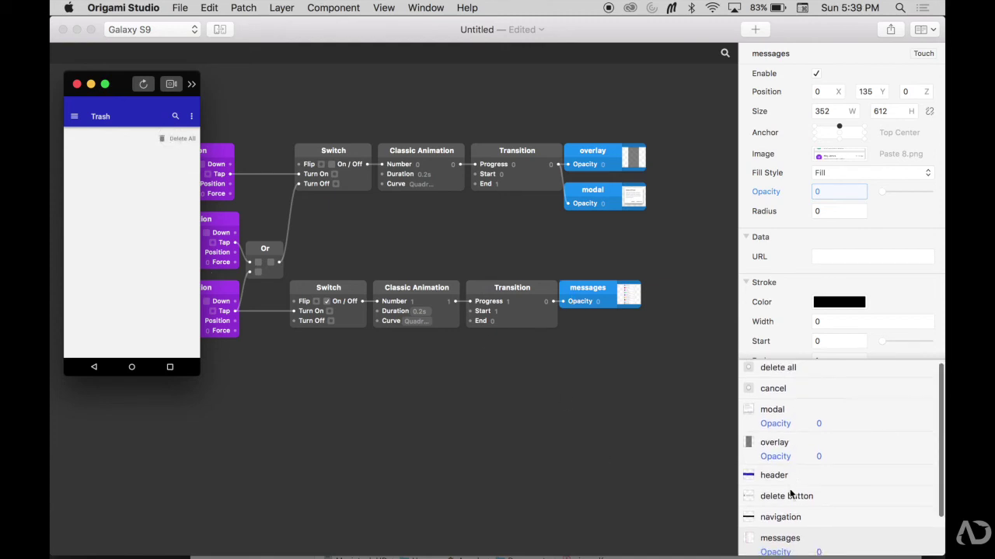
click(789, 496)
drag(553, 301, 756, 194)
drag(604, 293, 604, 325)
click(523, 383)
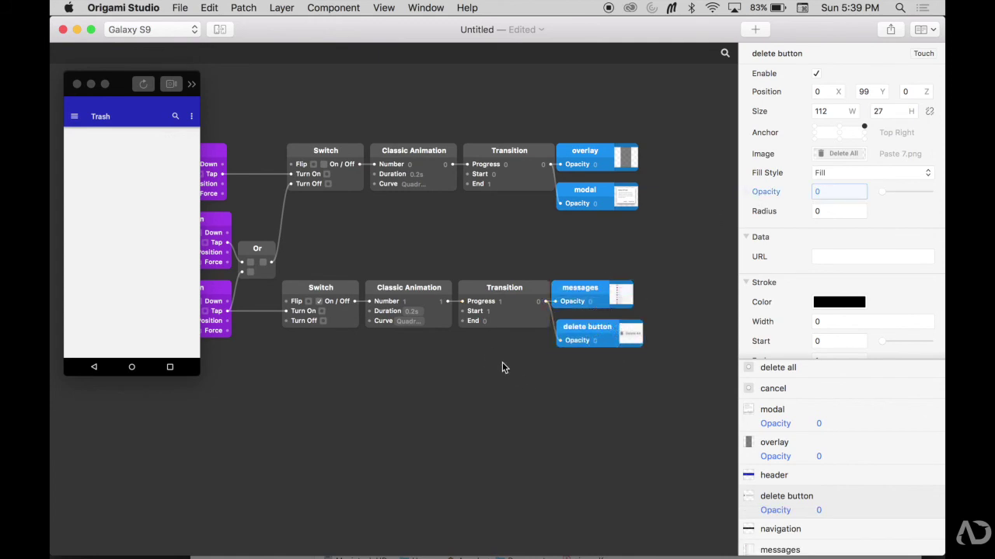
- Add a new Transition patch fed by the Classic Animation's output
double_click(502, 367)
text(trans)
key(Return)
click(475, 371)
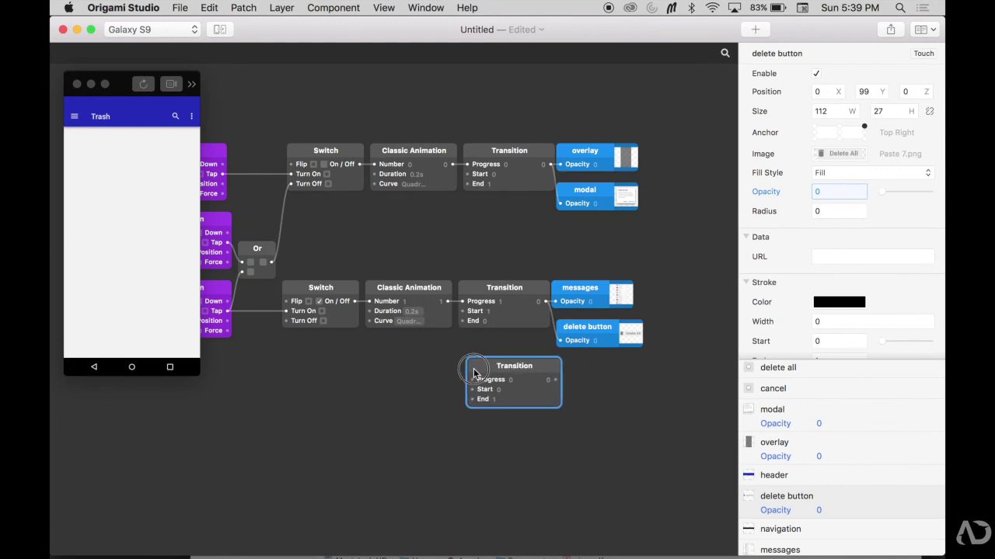
drag(476, 371, 469, 372)
drag(448, 301, 463, 380)
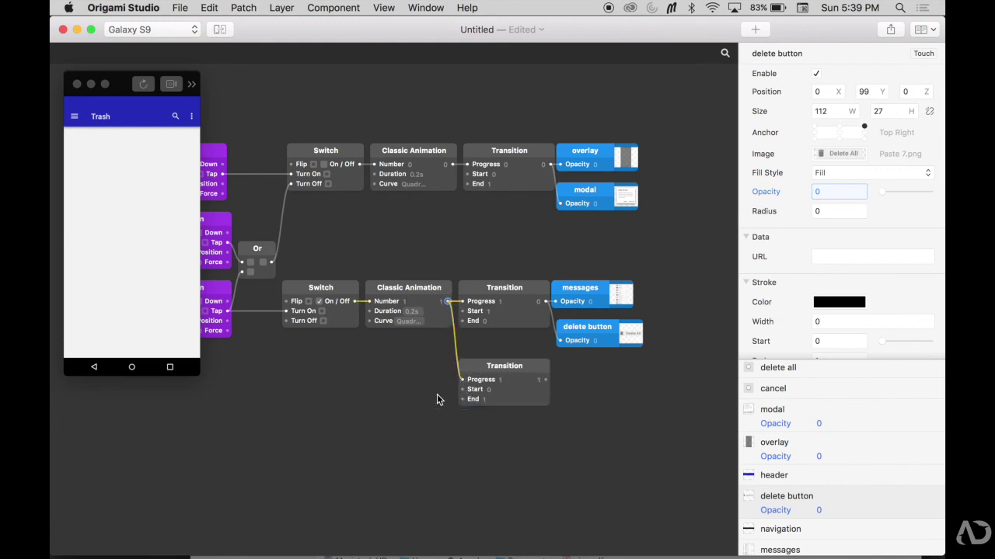
- In Sketch, add the 'Your trash is empty' text to the selected empty-state artwork
key(super+Tab)
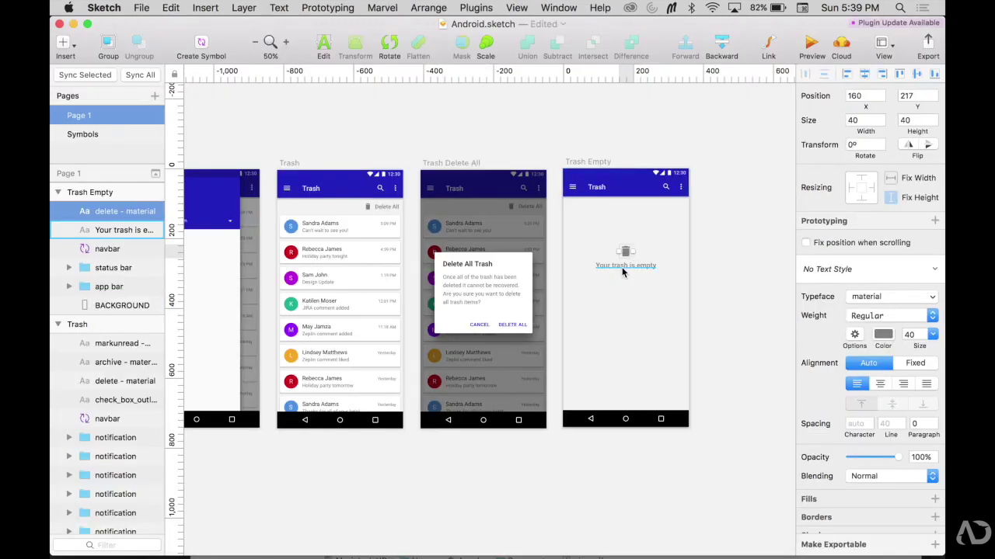
shift+click(621, 268)
key(super+Tab)
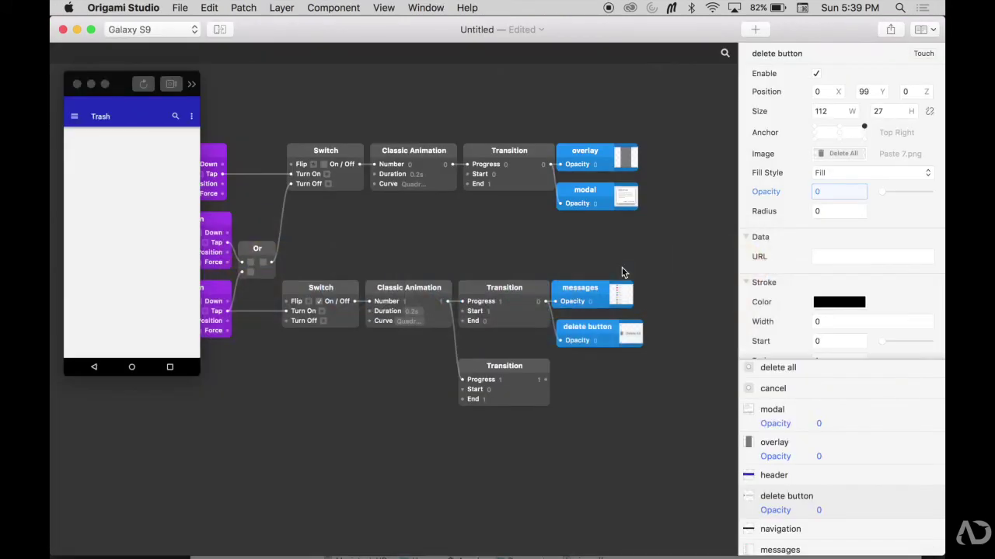
- Paste the artwork as layer 'empty state', centre its anchor, and link its Opacity to the new Transition
key(super+v)
double_click(772, 371)
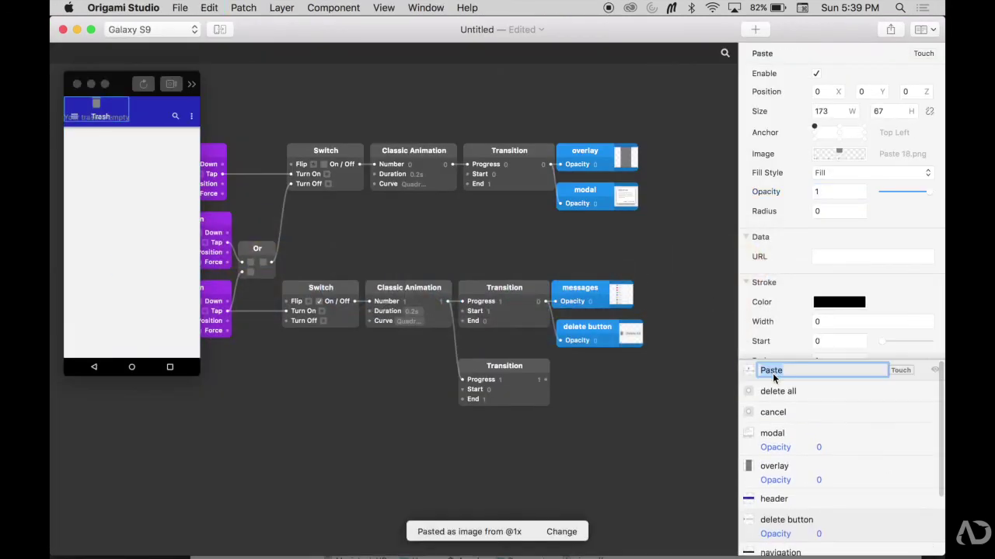
text(empty state)
key(Return)
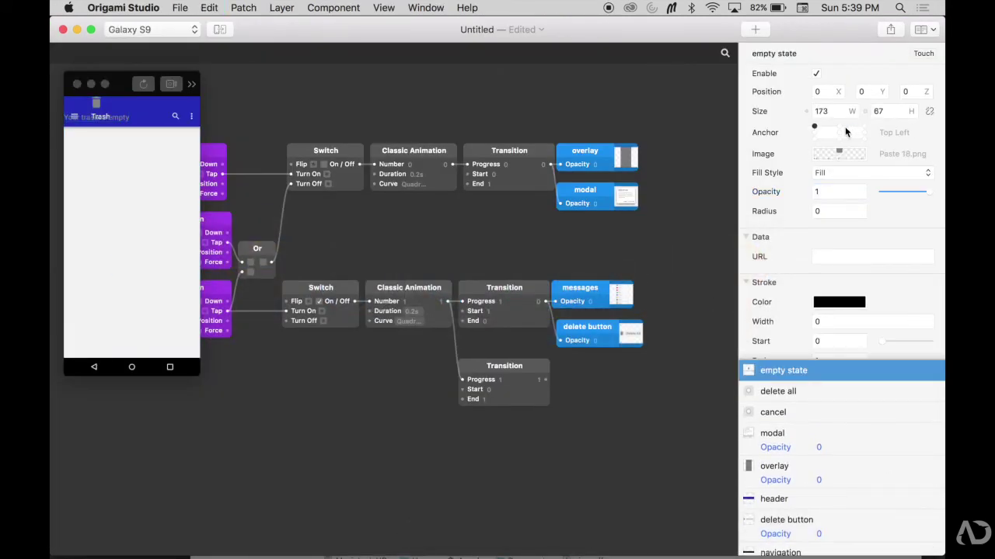
click(839, 133)
click(571, 456)
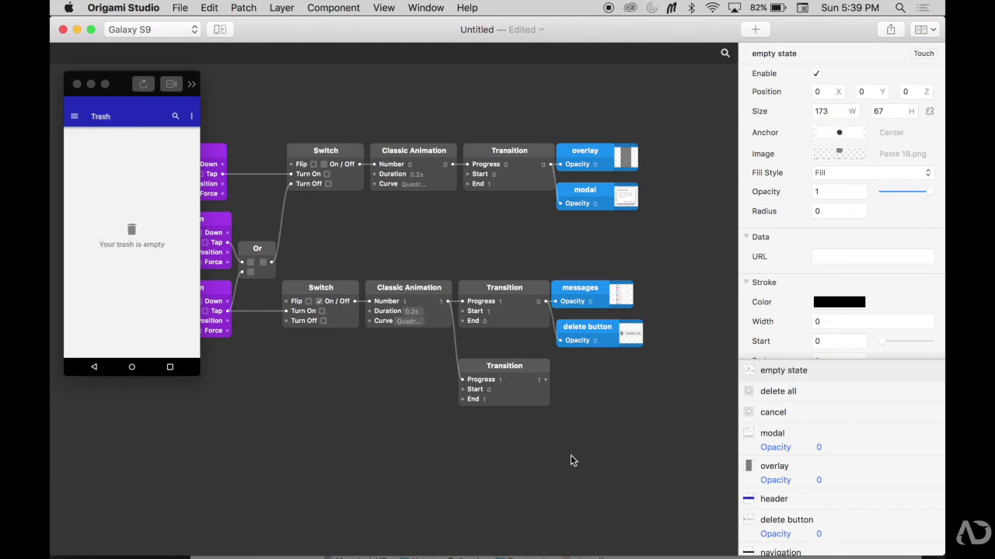
click(797, 370)
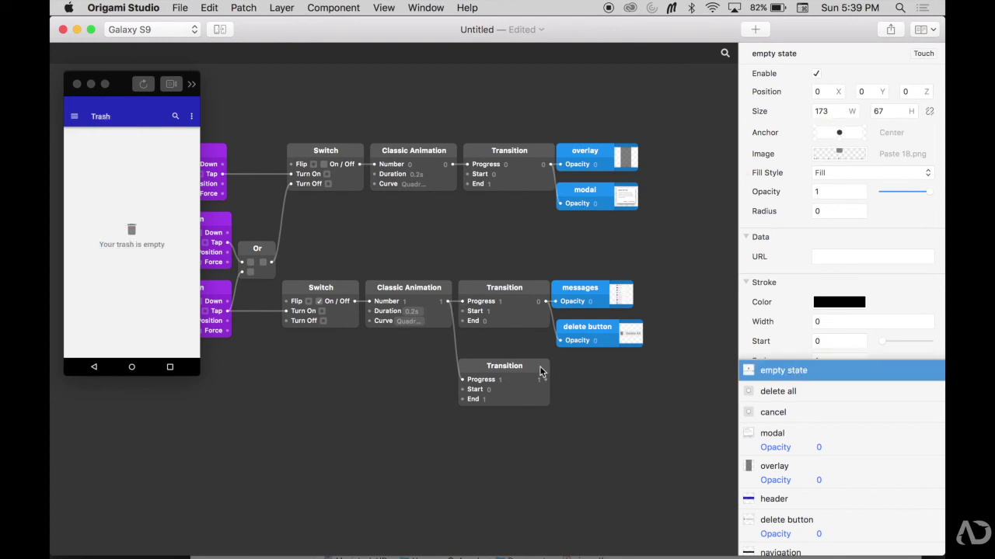
drag(545, 381, 748, 191)
- Restart the preview and confirm Delete All to see the empty state
scroll(643, 224, left, 5)
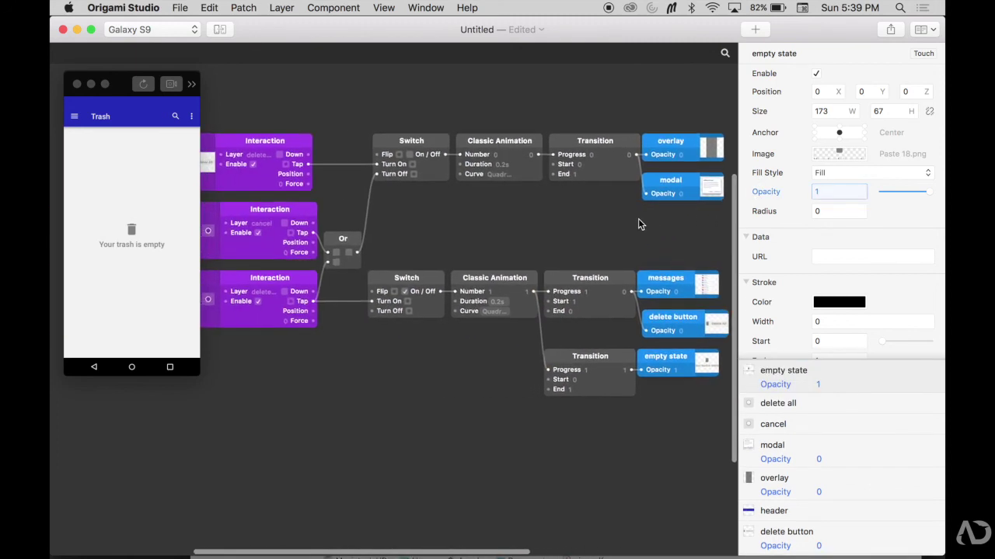
click(143, 83)
click(173, 139)
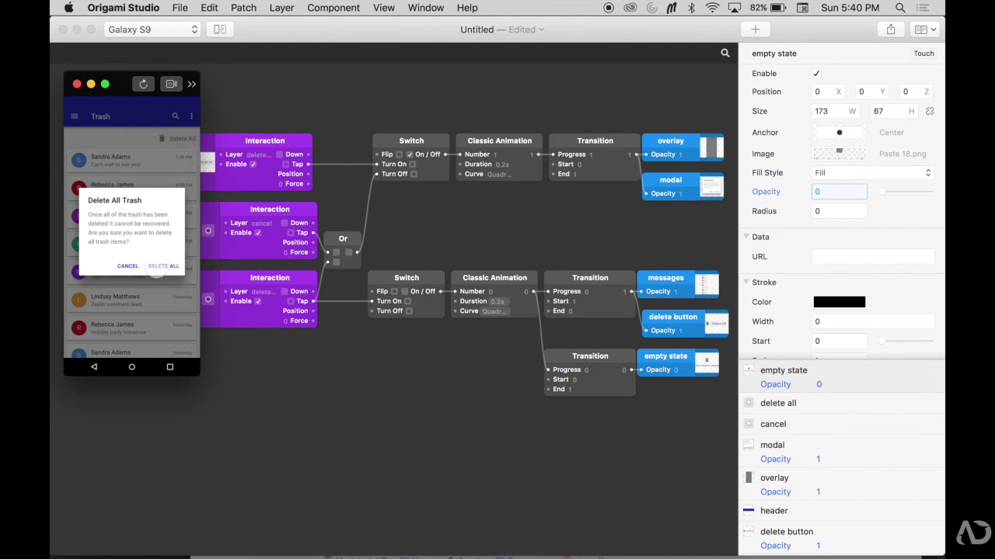
click(159, 265)
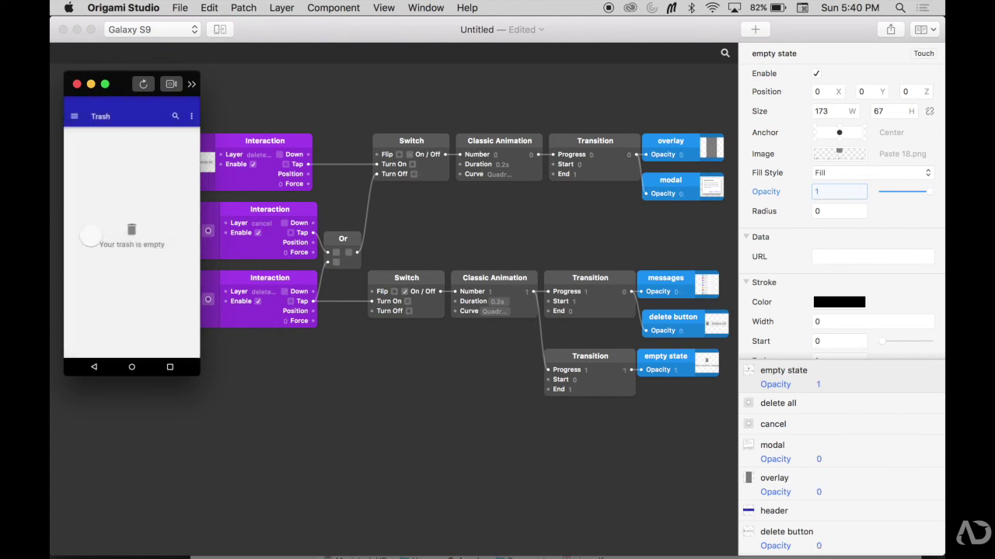
- Enlarge the preview, then test Cancel and DELETE ALL in the confirmation again
click(263, 344)
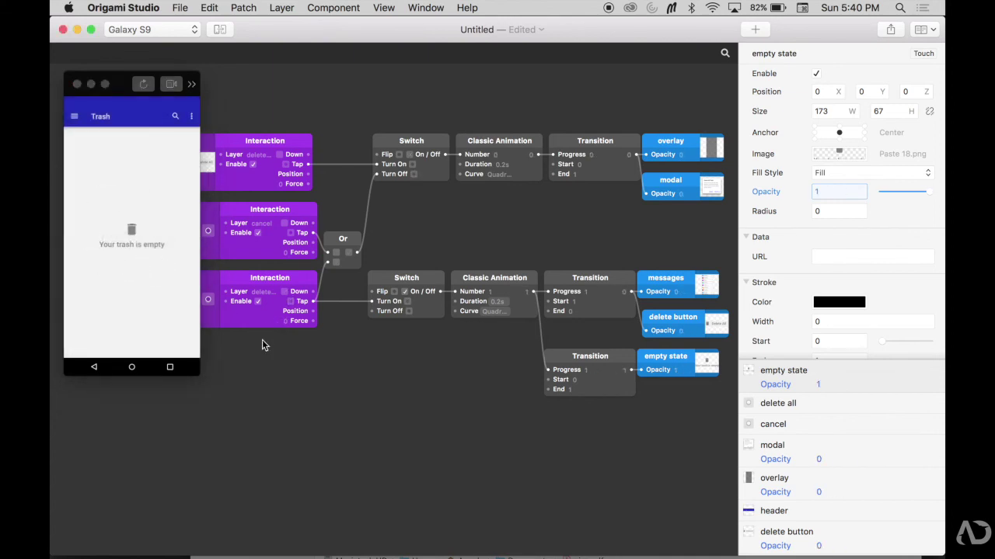
click(194, 371)
click(178, 83)
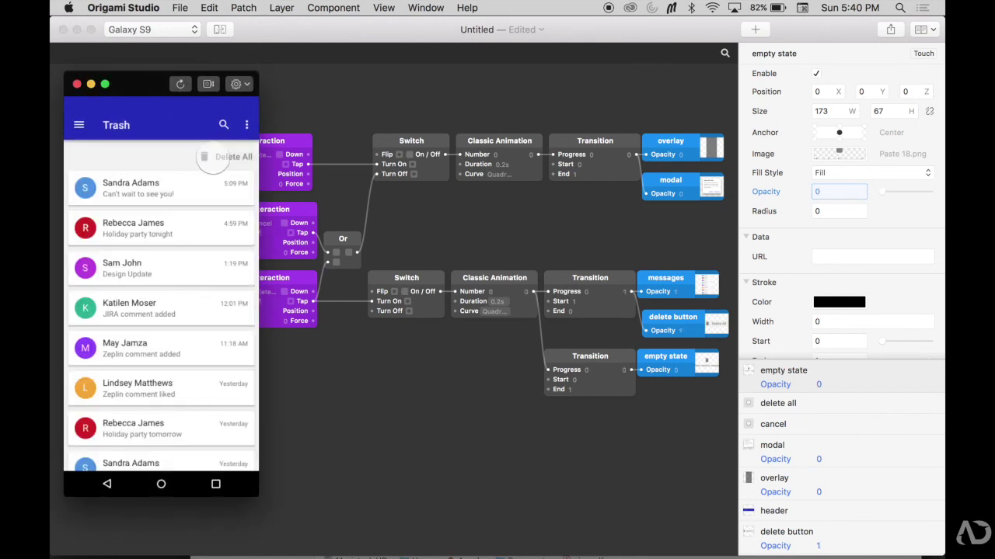
click(213, 156)
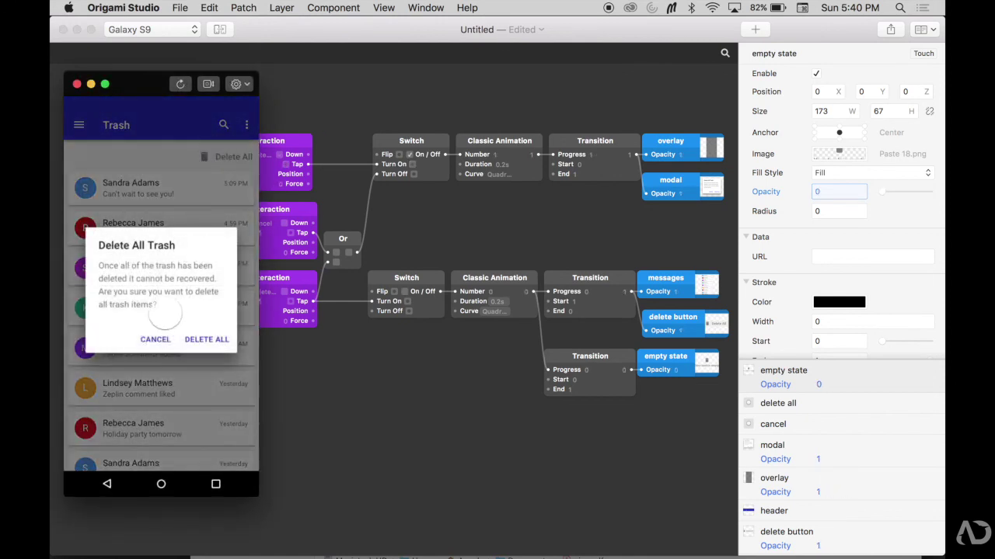
click(155, 340)
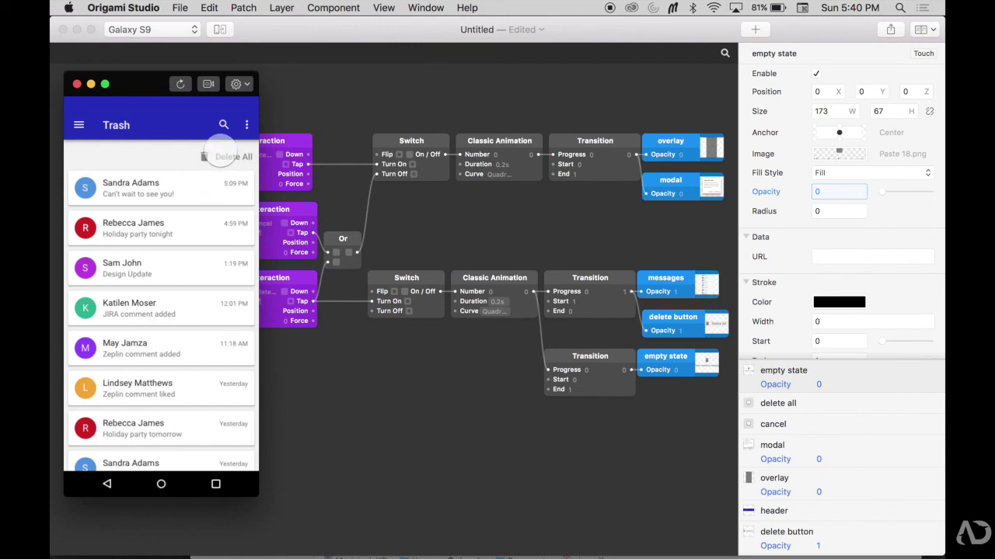
click(221, 154)
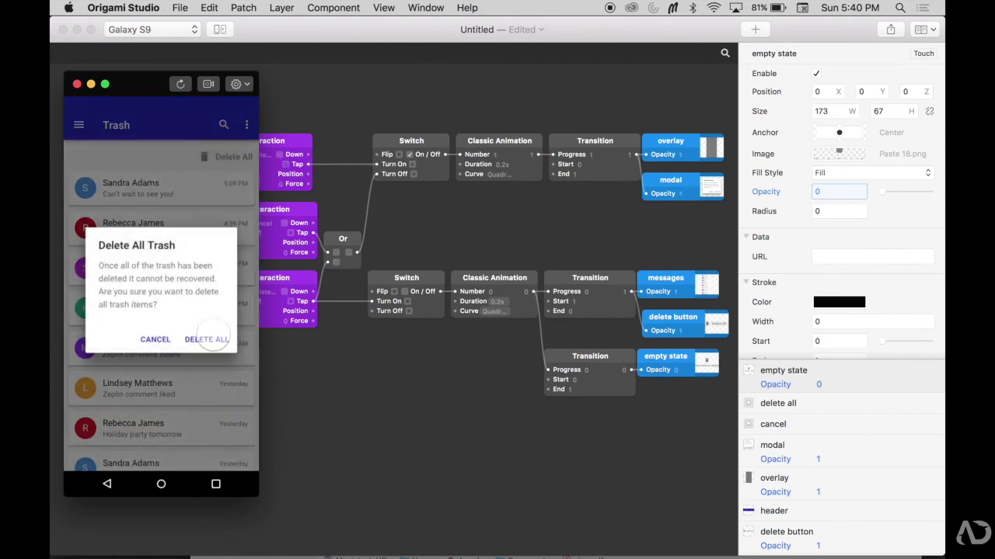
click(213, 339)
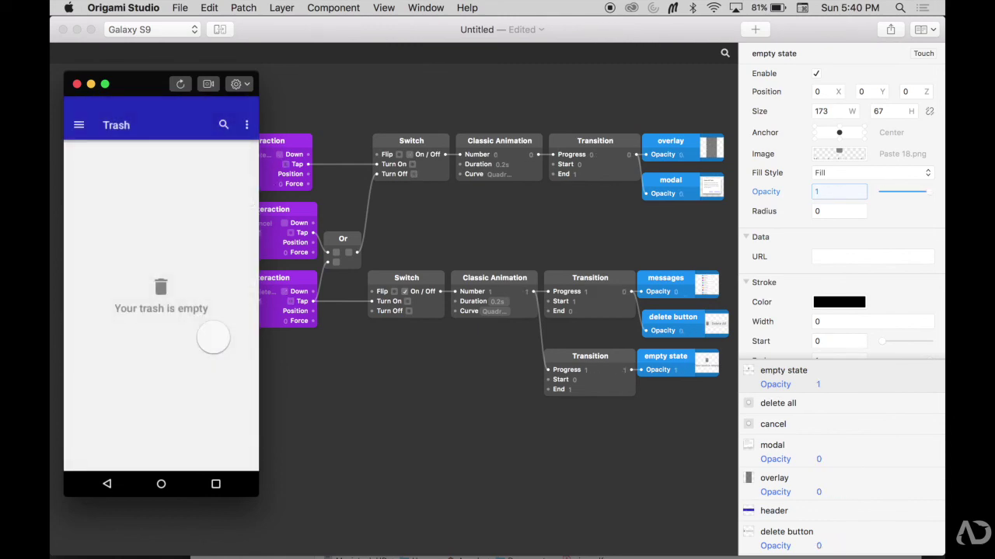